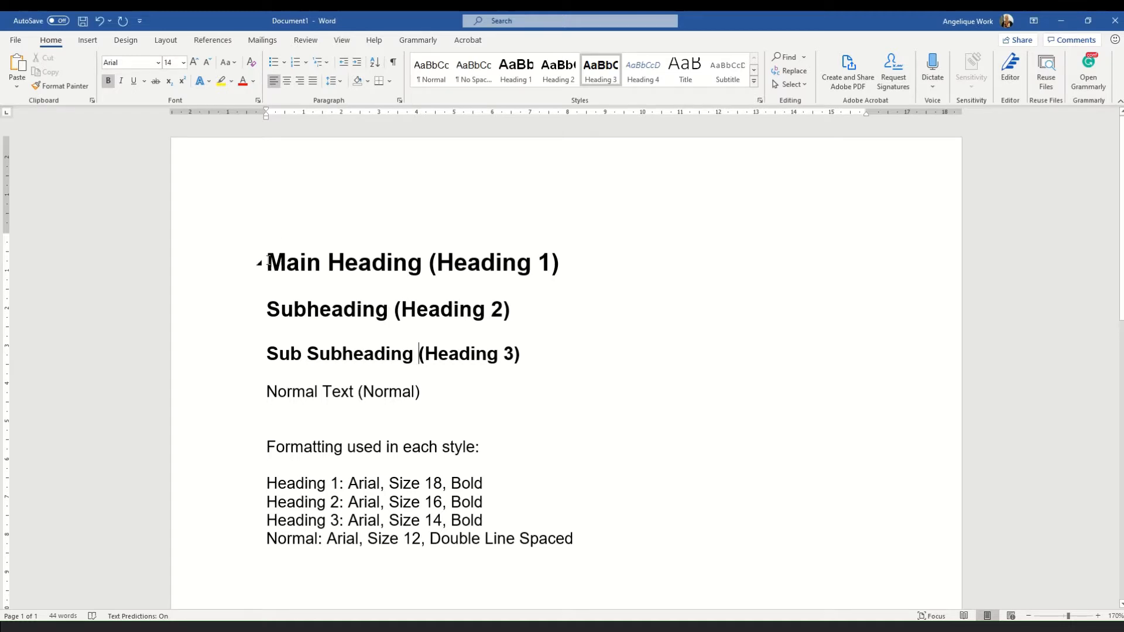
Delete all the sample heading and formatting text, and insert the Banded cover page.
drag(267, 261, 799, 582)
key(Delete)
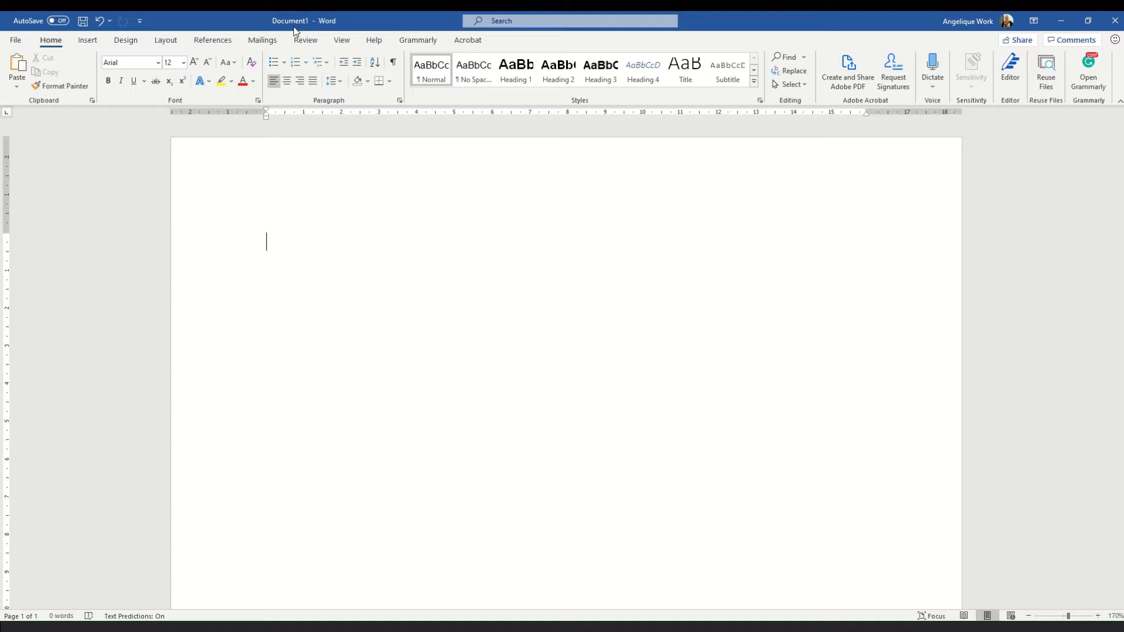
click(81, 40)
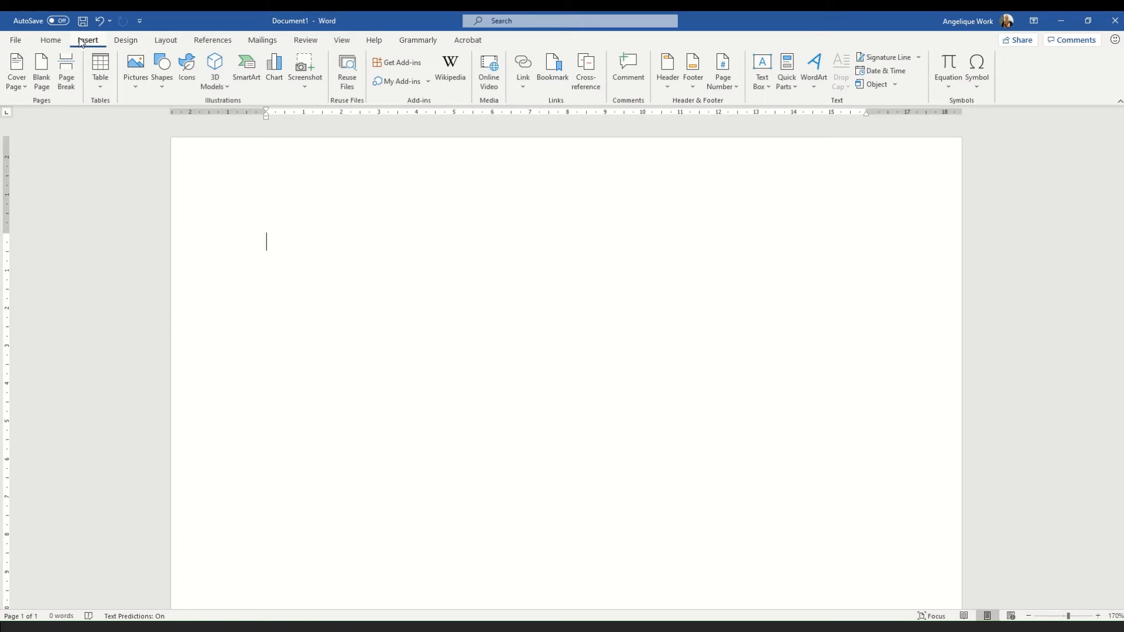
click(17, 86)
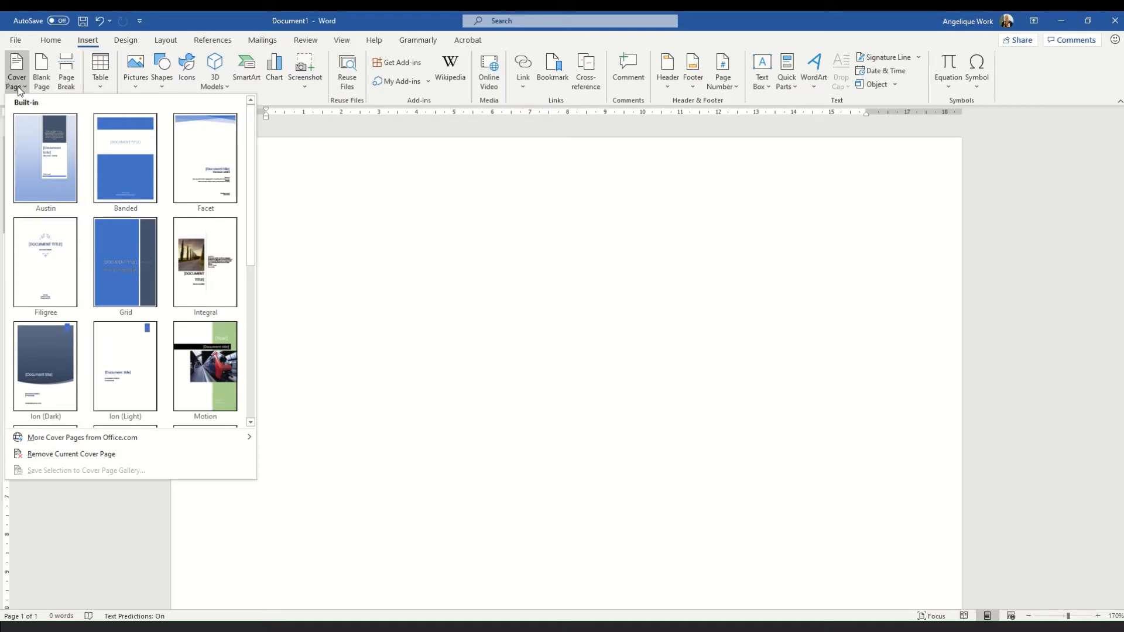
click(133, 173)
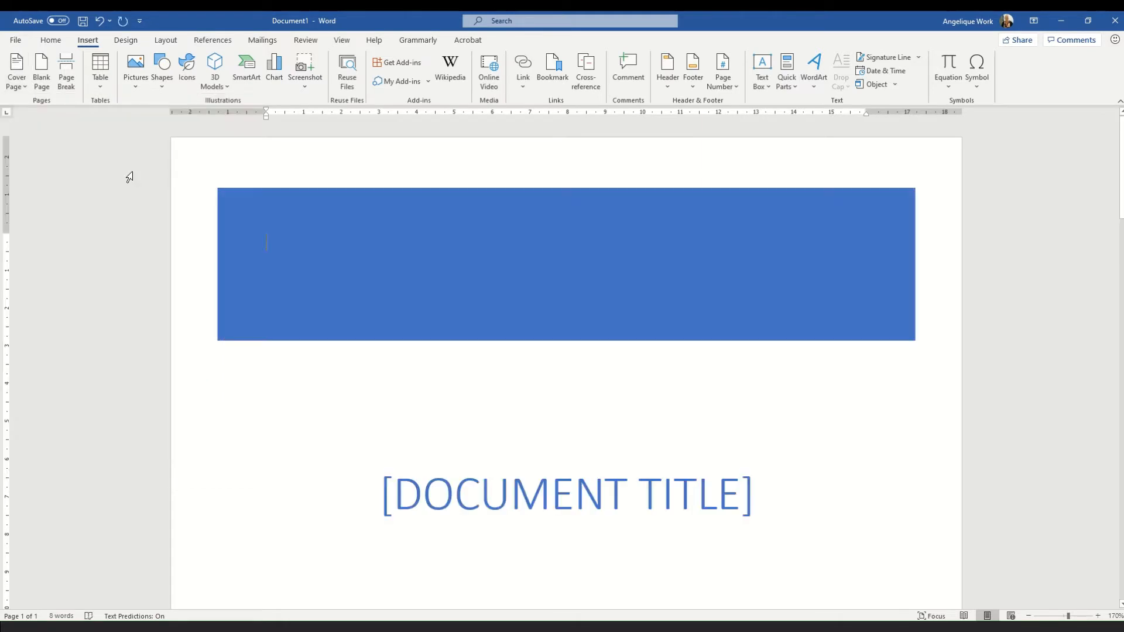
Remove the author, company name and company address fields from the lower part of the cover page.
scroll(500, 372, down, 10)
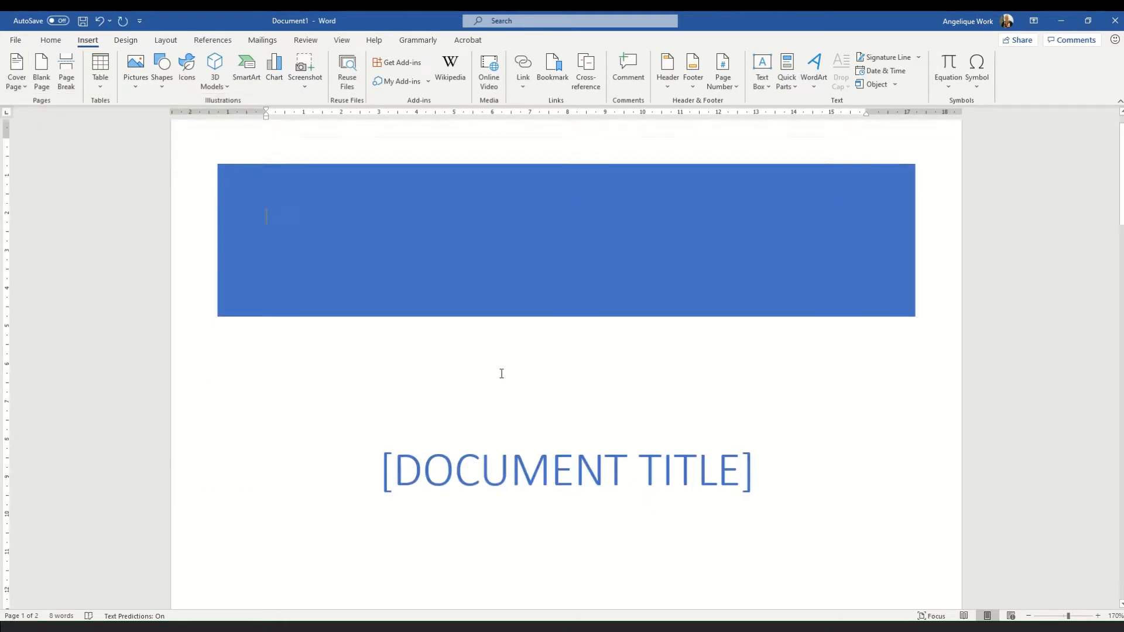
scroll(525, 389, down, 3)
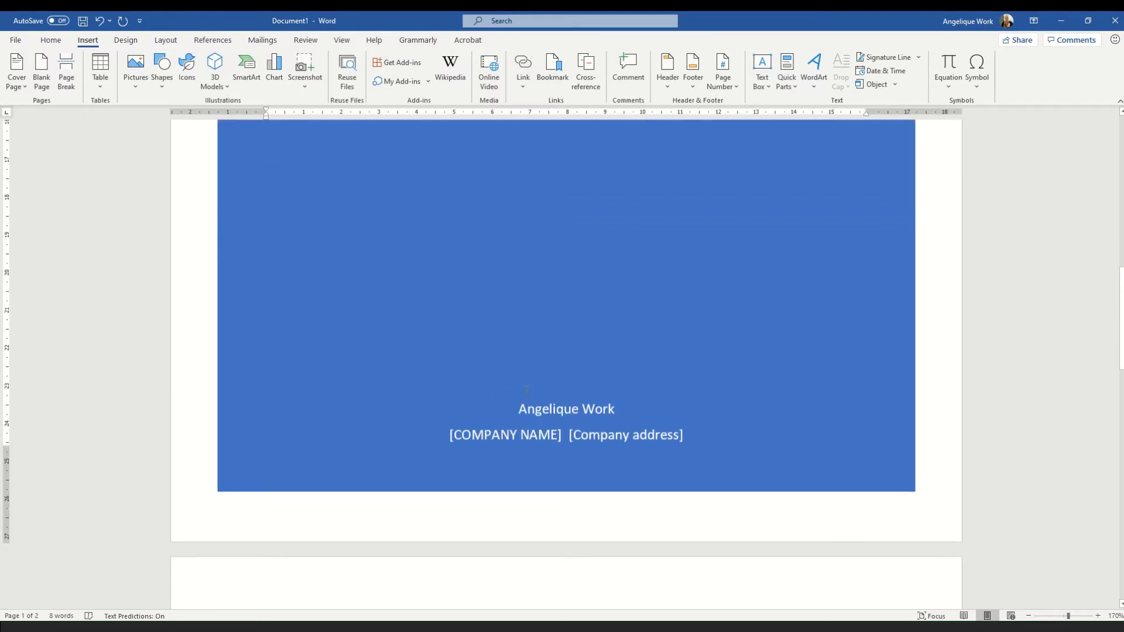
click(555, 408)
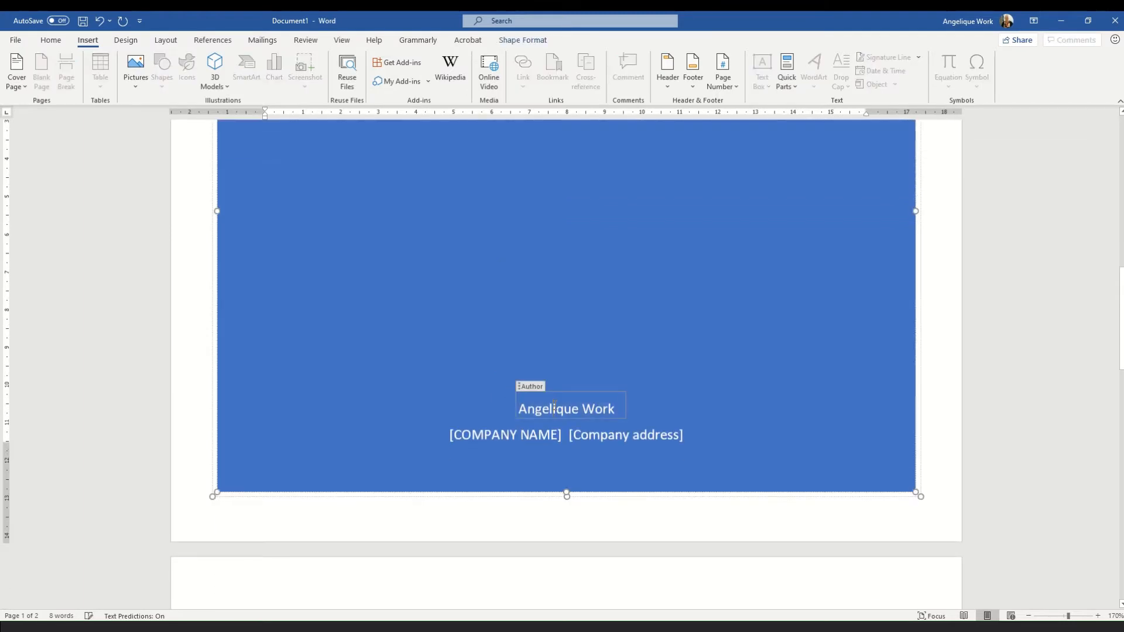
click(518, 386)
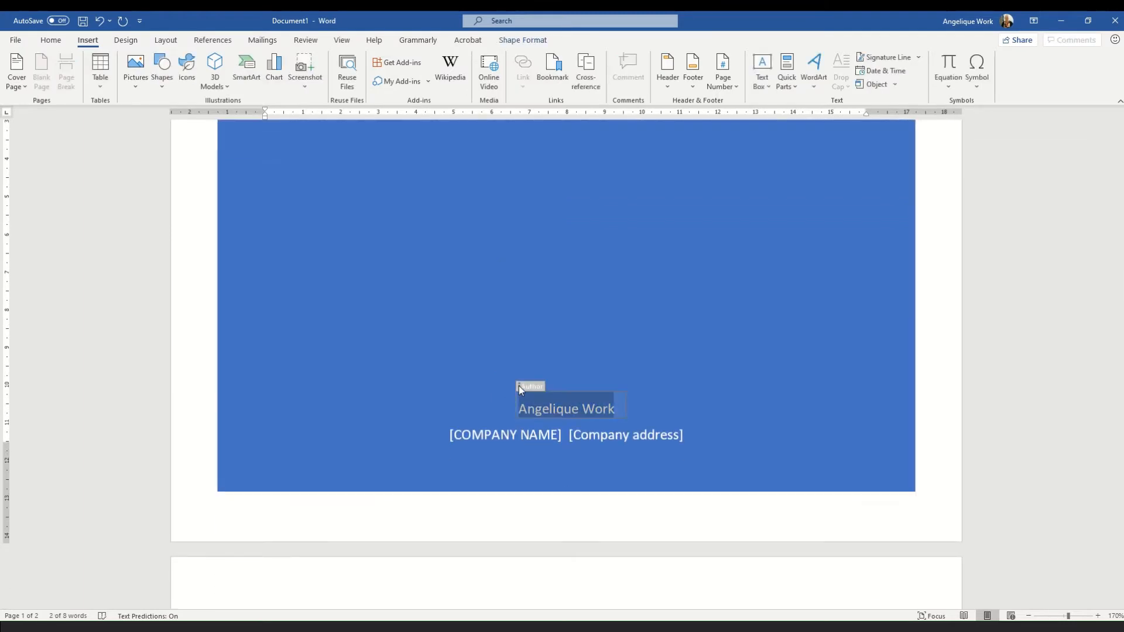
key(Delete)
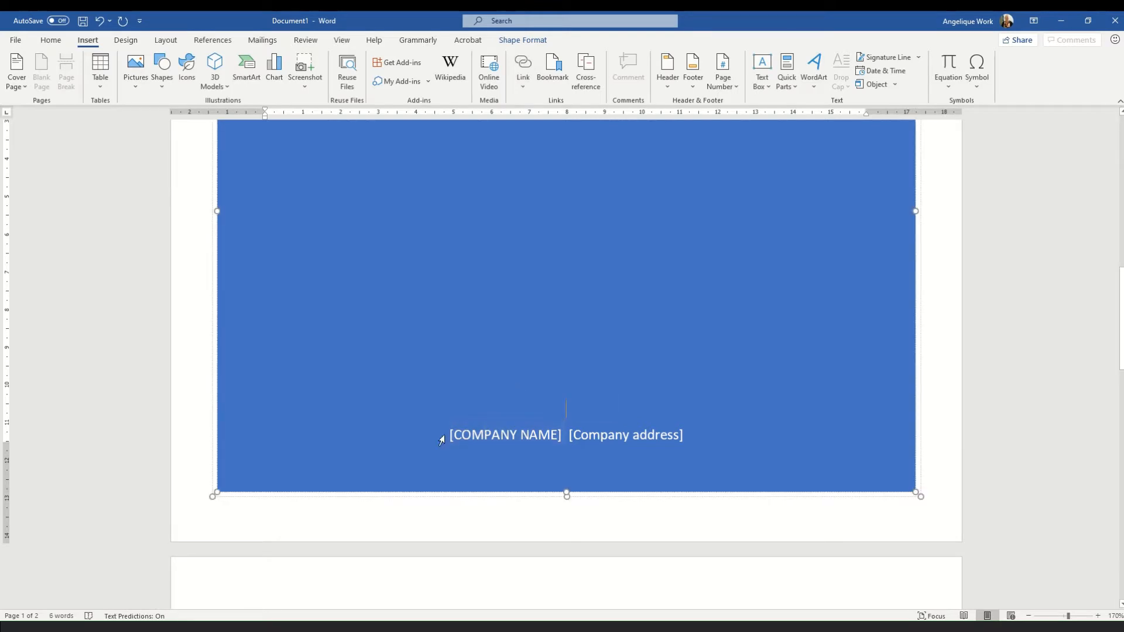
click(461, 438)
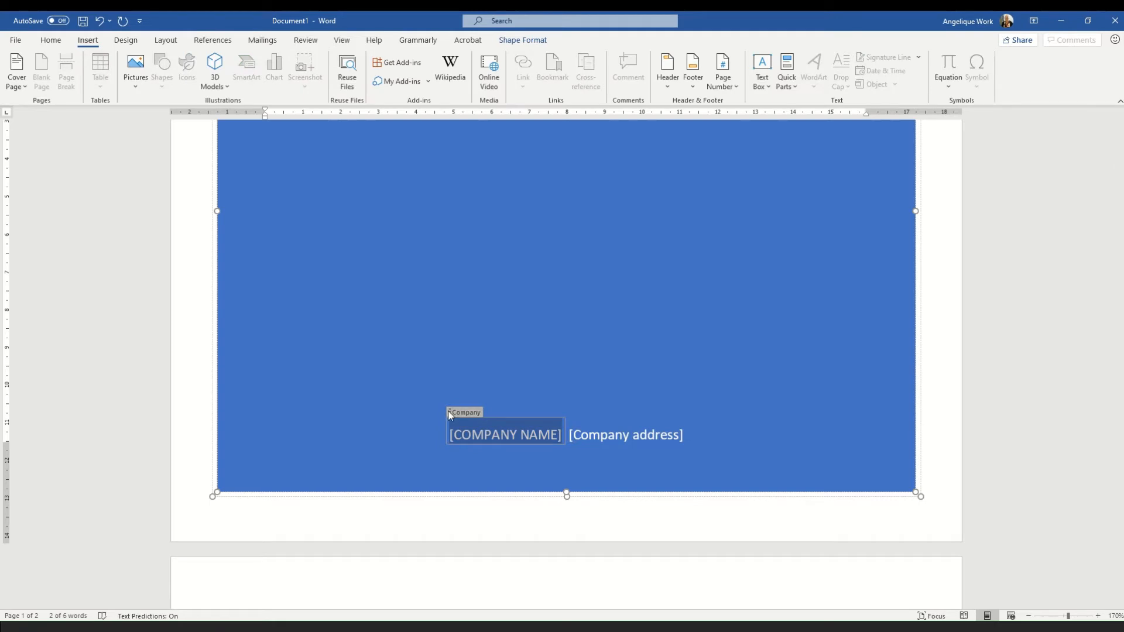
click(448, 411)
key(Delete)
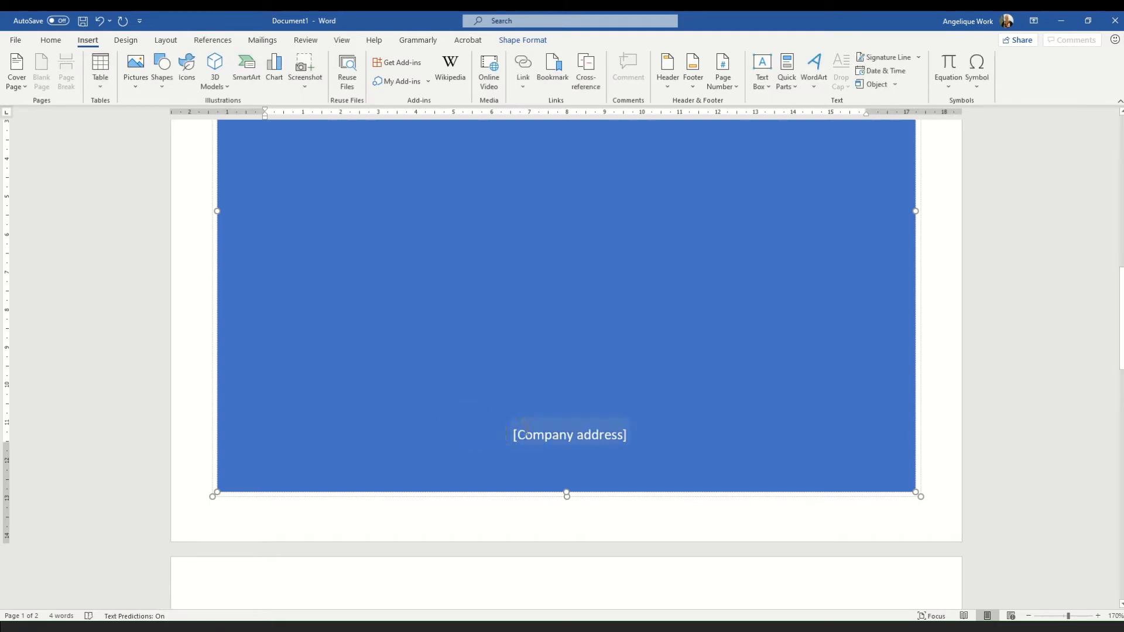
click(513, 419)
click(514, 414)
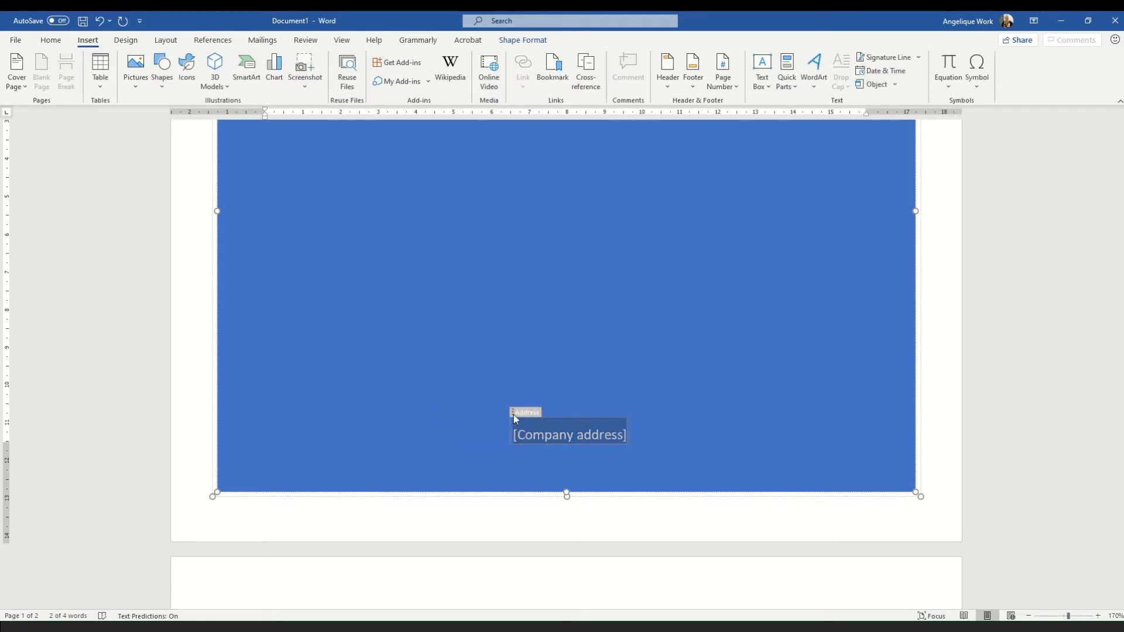
key(Delete)
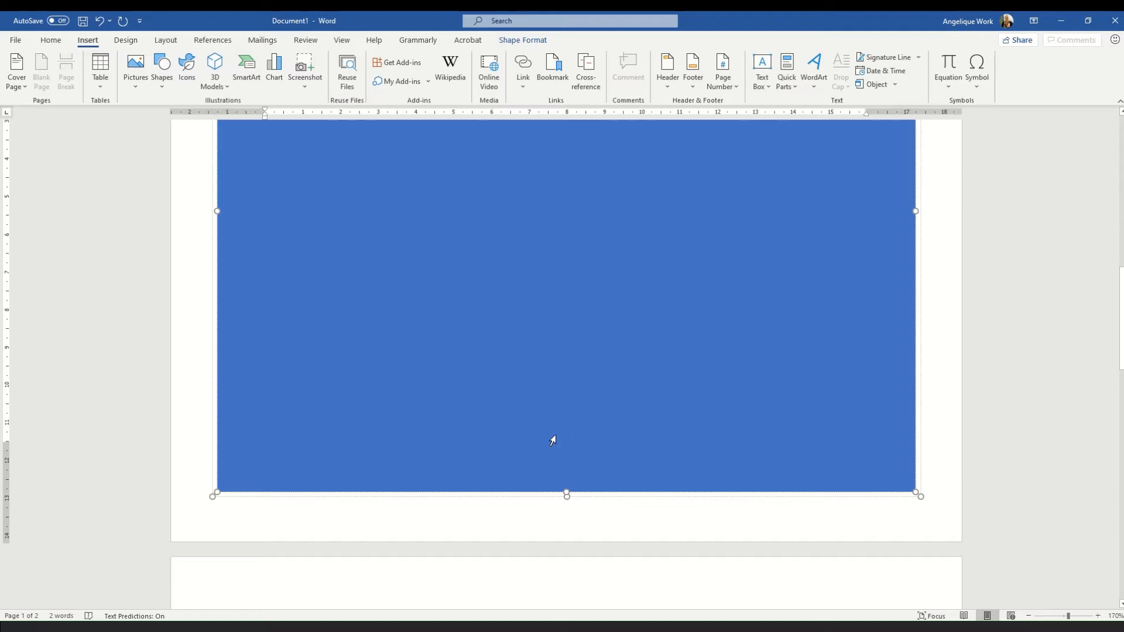
Try adding the text "Word Count" to the cover page's footer.
double_click(253, 520)
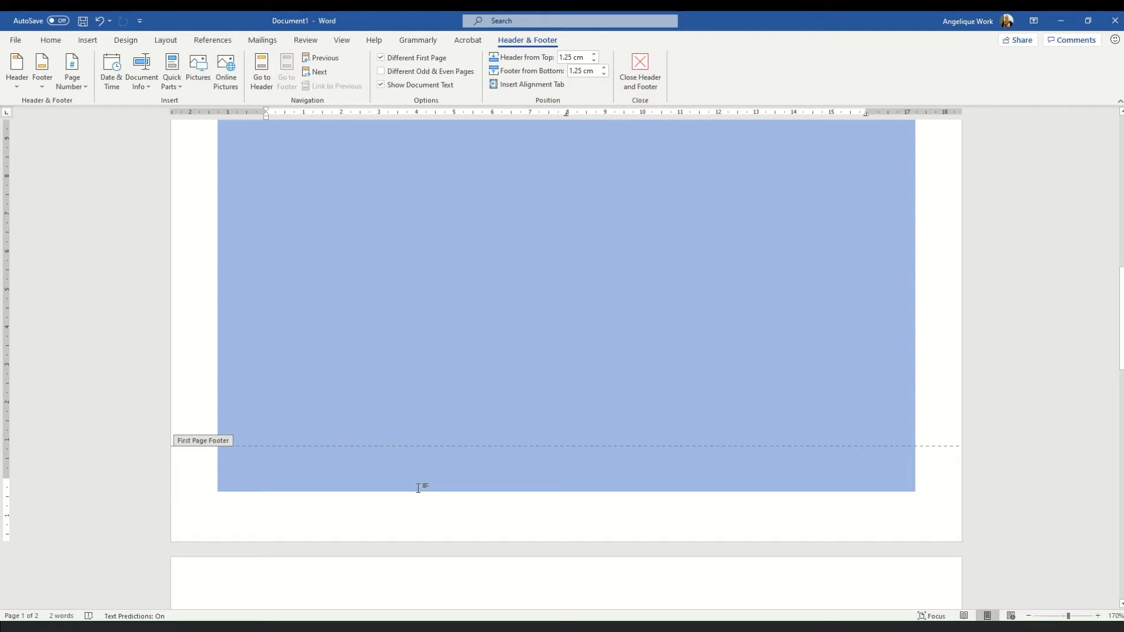
key(ctrl+z)
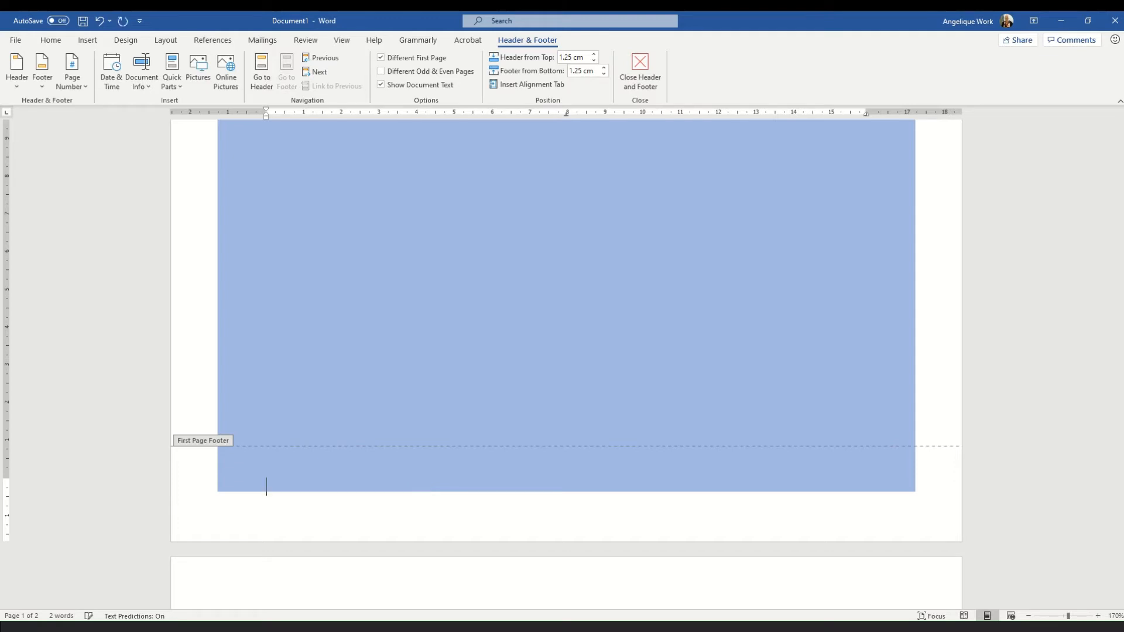
key(Return)
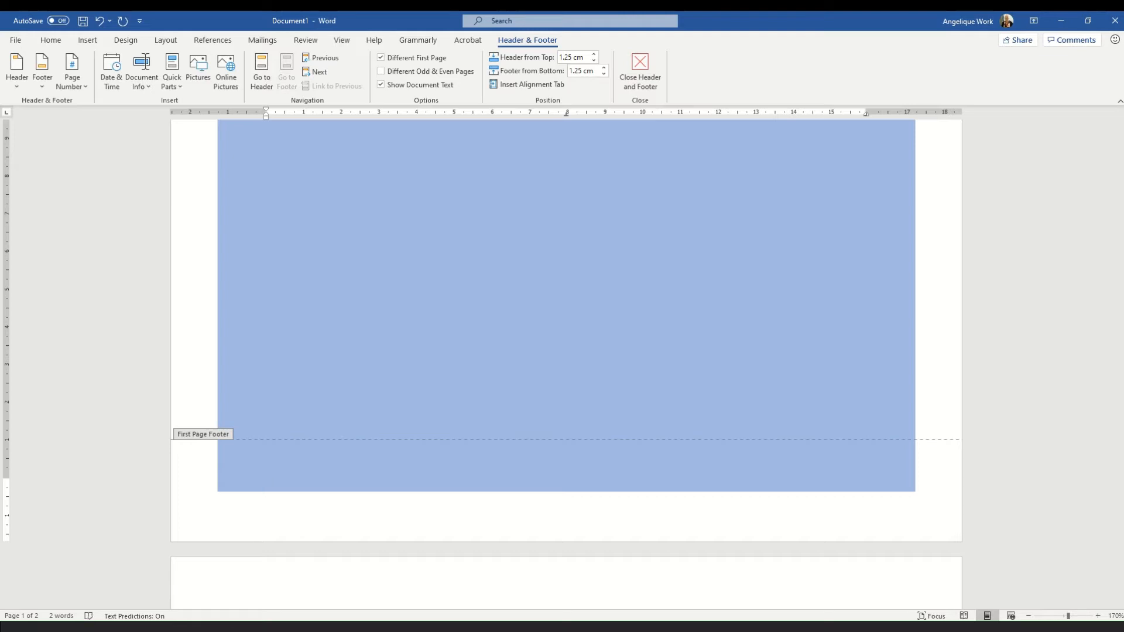
key(BackSpace)
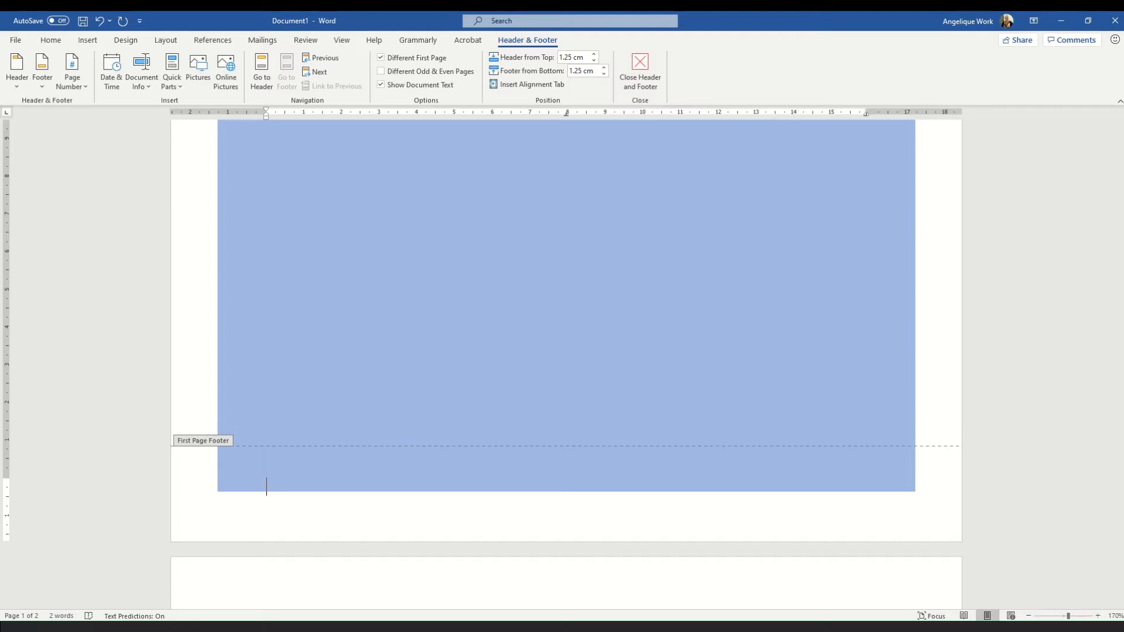
text(Word Coun)
key(ctrl+shift+Left)
key(ctrl+shift+Left)
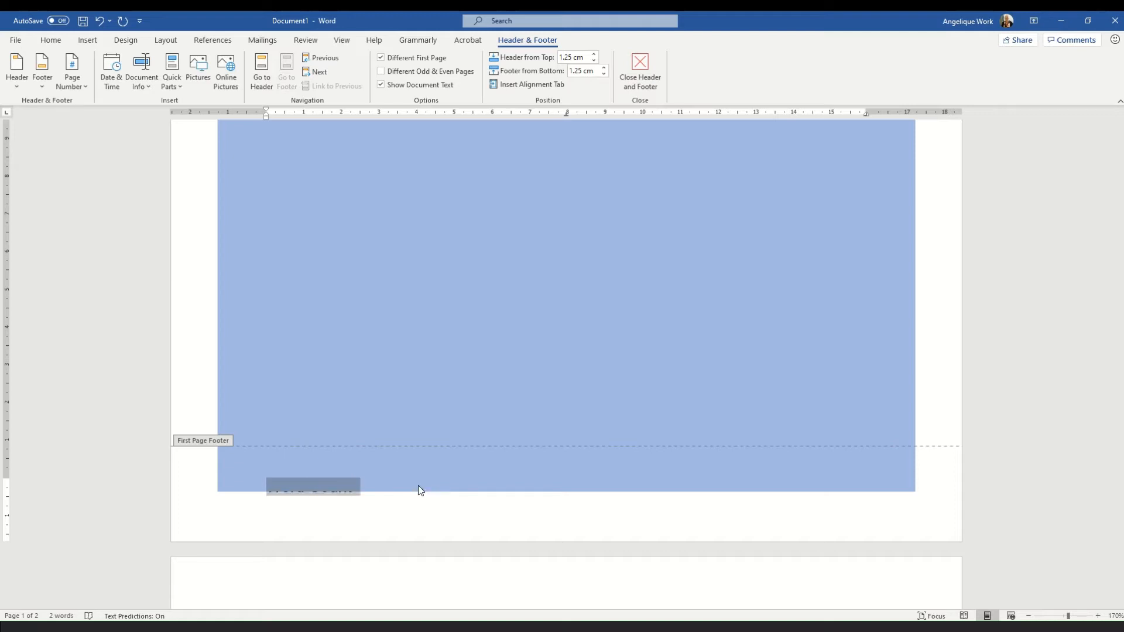
key(Delete)
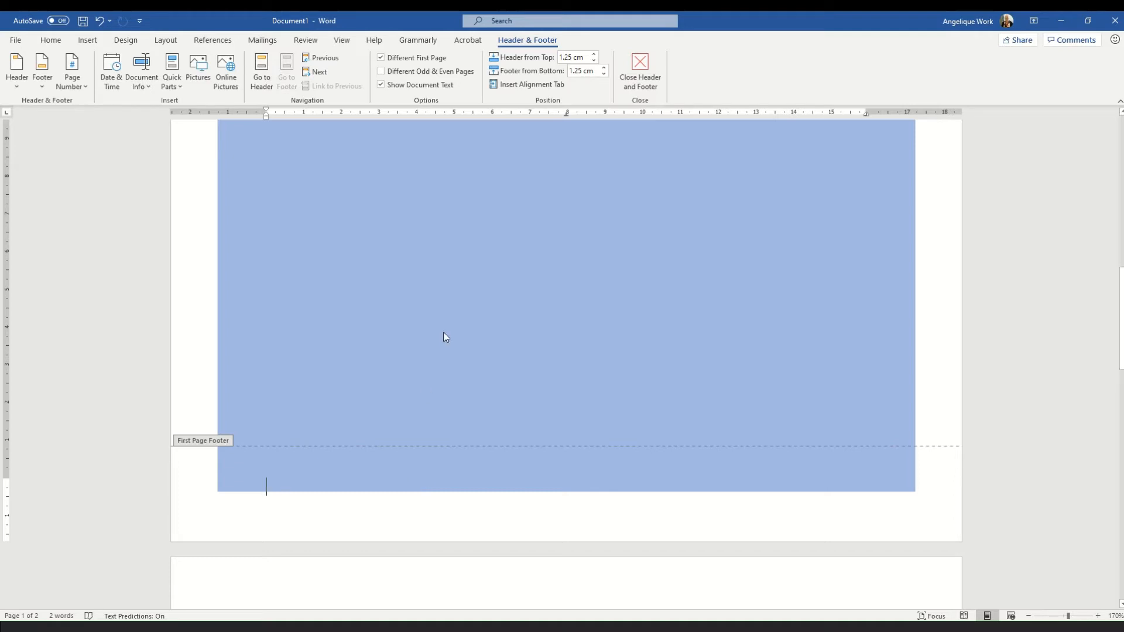
double_click(451, 288)
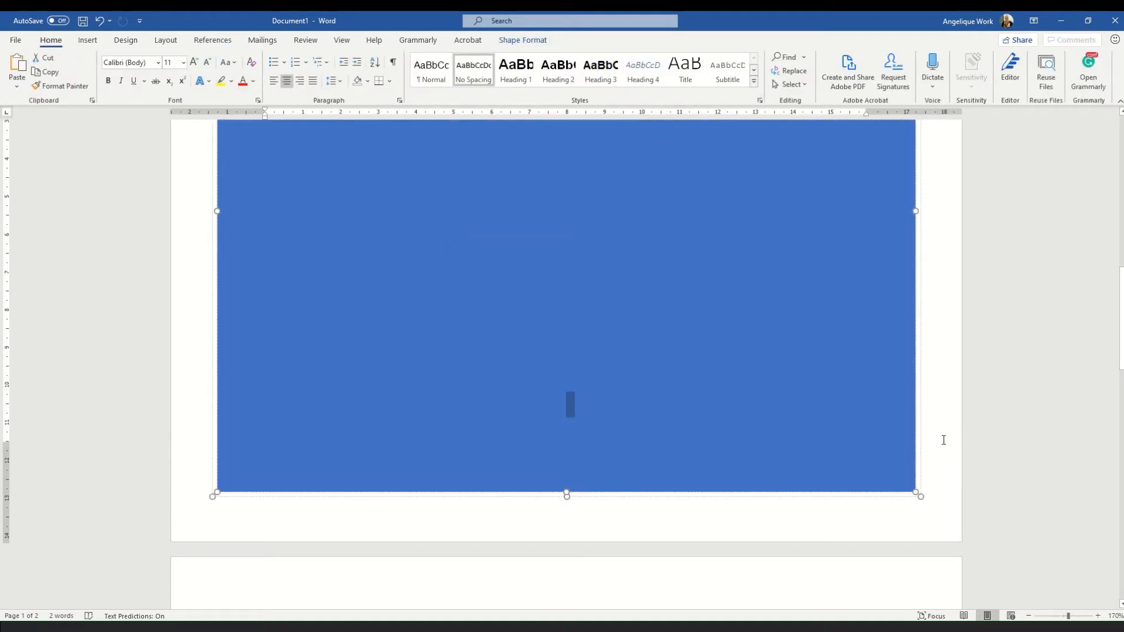
Add the title "Executive Summary" at the start of the second page and format it as Heading 1.
scroll(700, 444, up, 8)
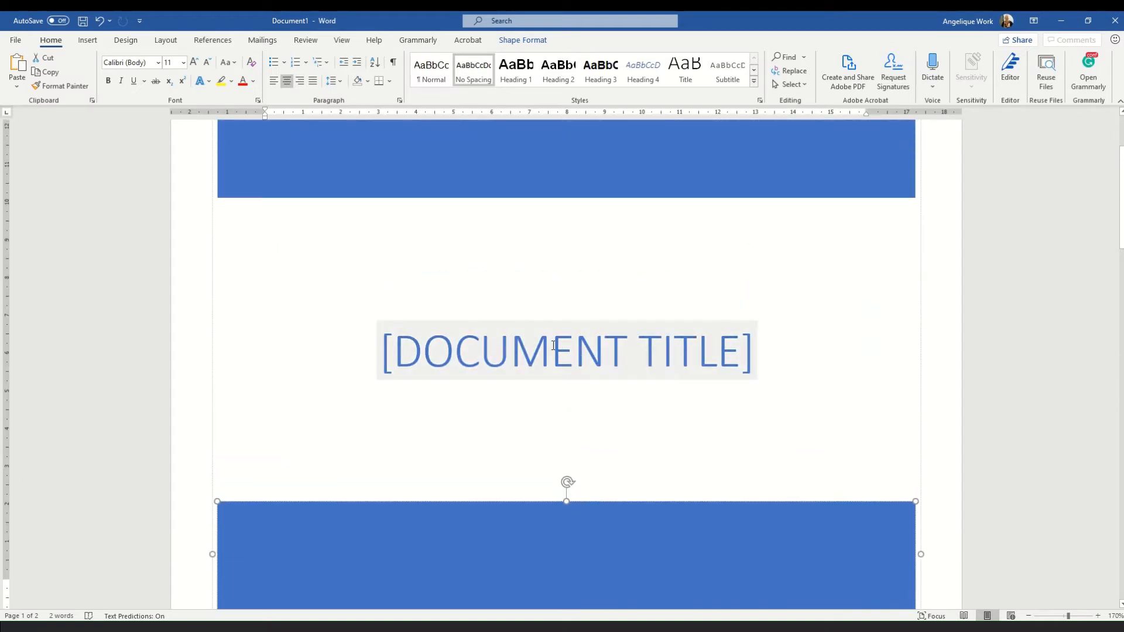
scroll(553, 345, down, 10)
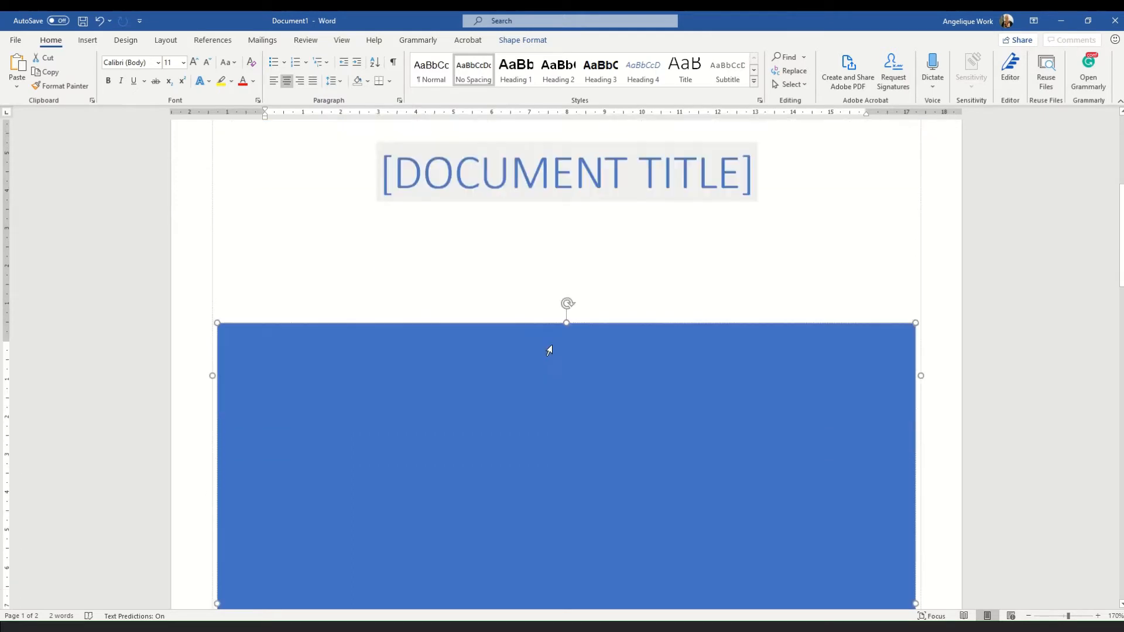
click(376, 376)
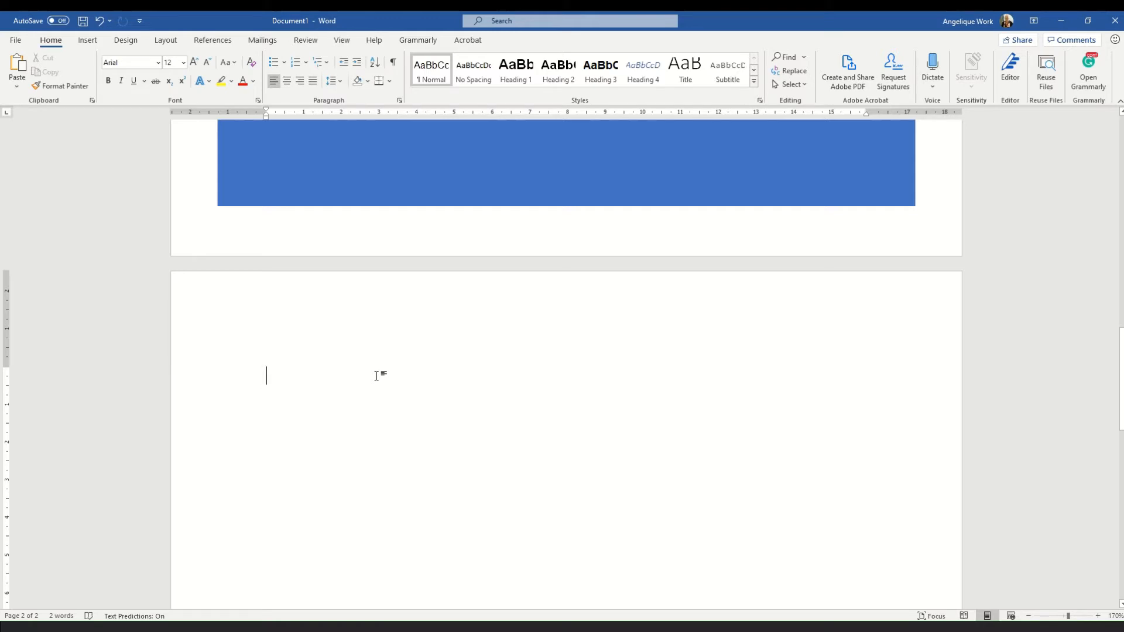
text(Exec)
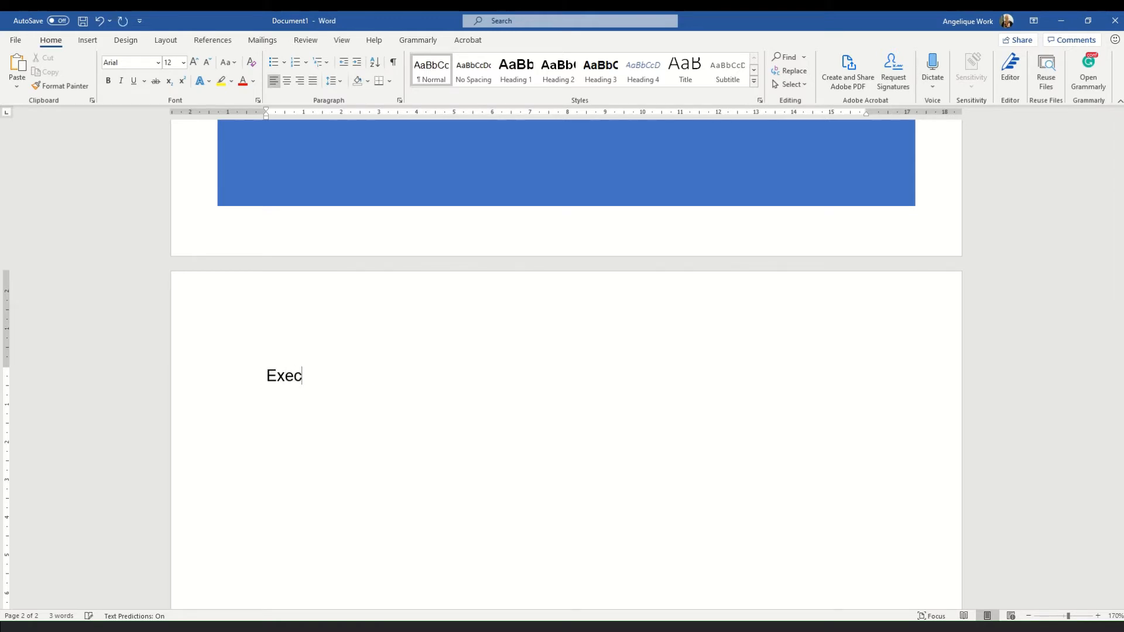
text(utive Summary)
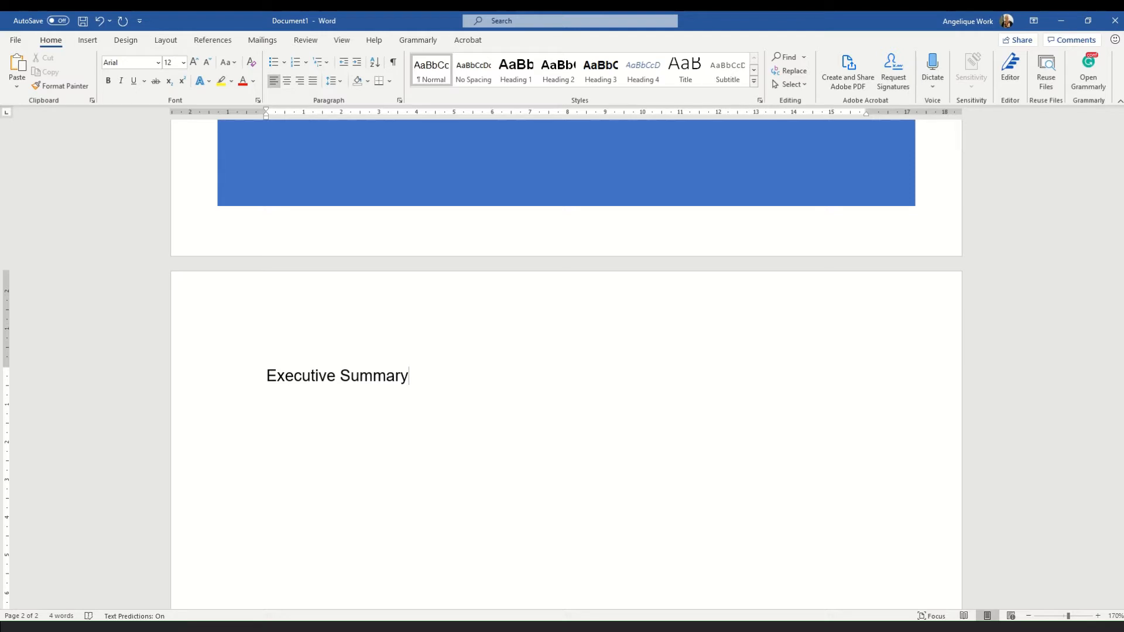
key(Return)
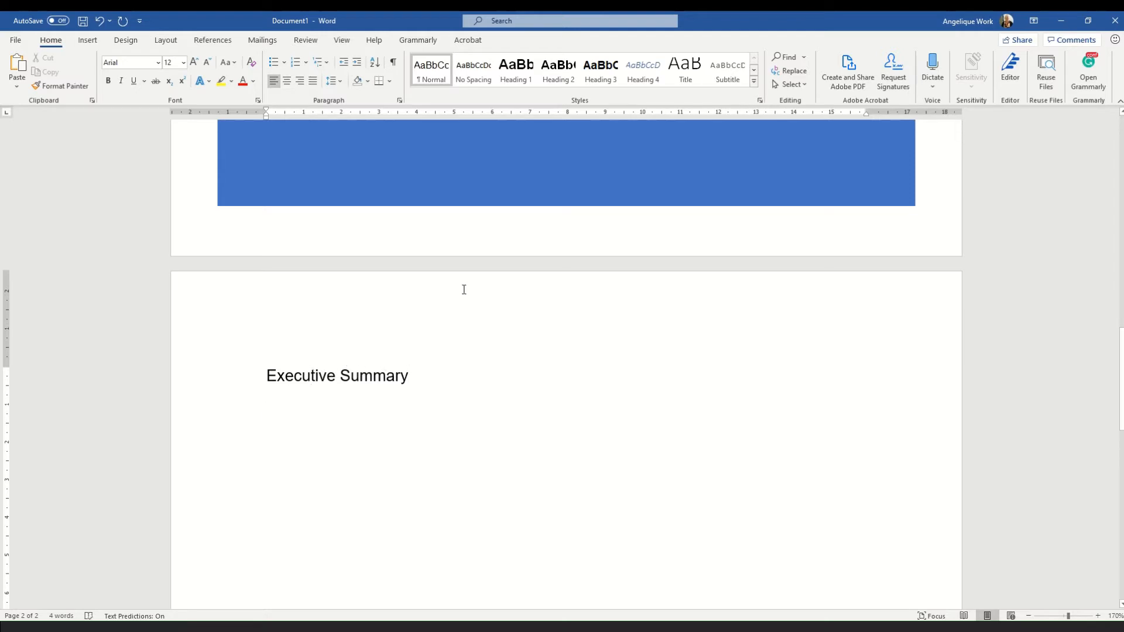
click(515, 69)
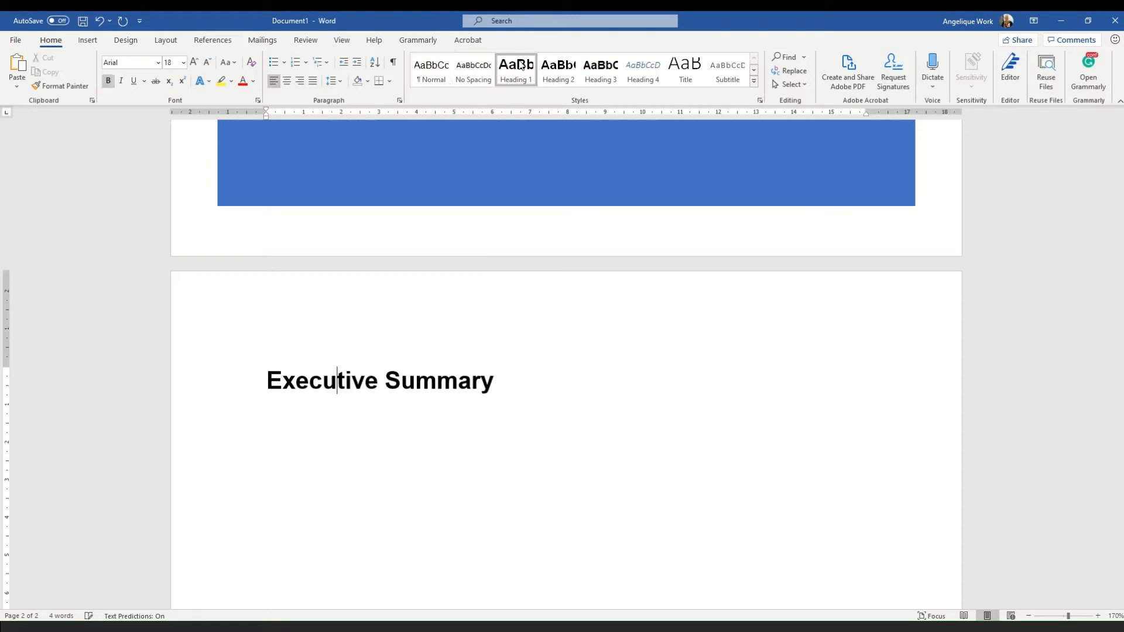
Insert a page break on the line below the Executive Summary heading.
click(277, 442)
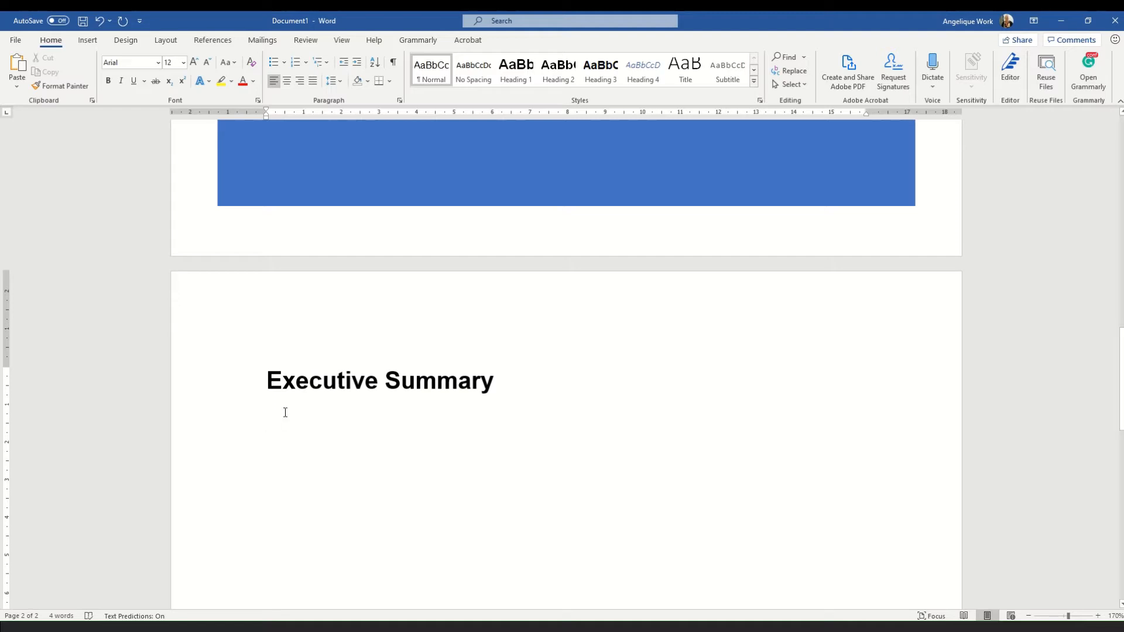
click(87, 41)
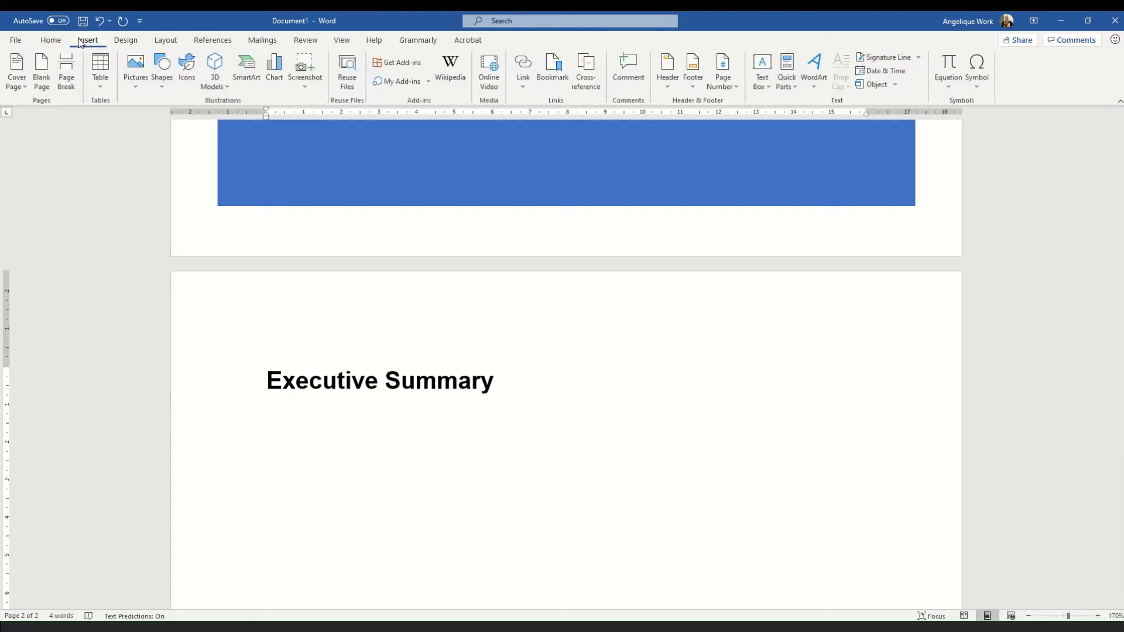
click(61, 72)
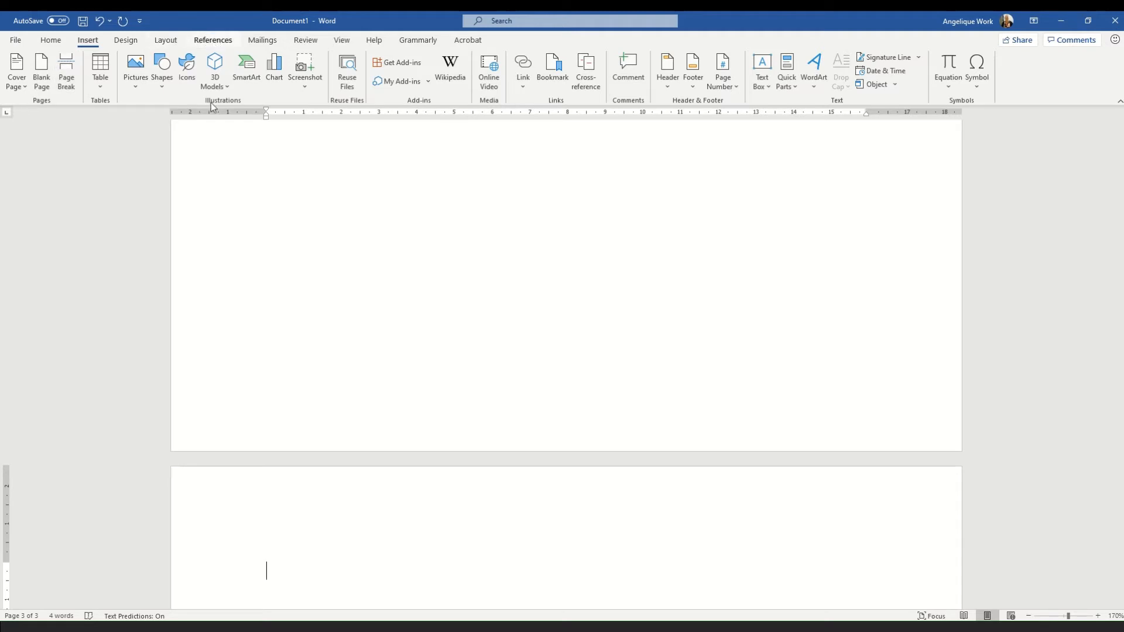
Insert the Automatic Table 2 table of contents on the third page and place the cursor in its title.
click(223, 42)
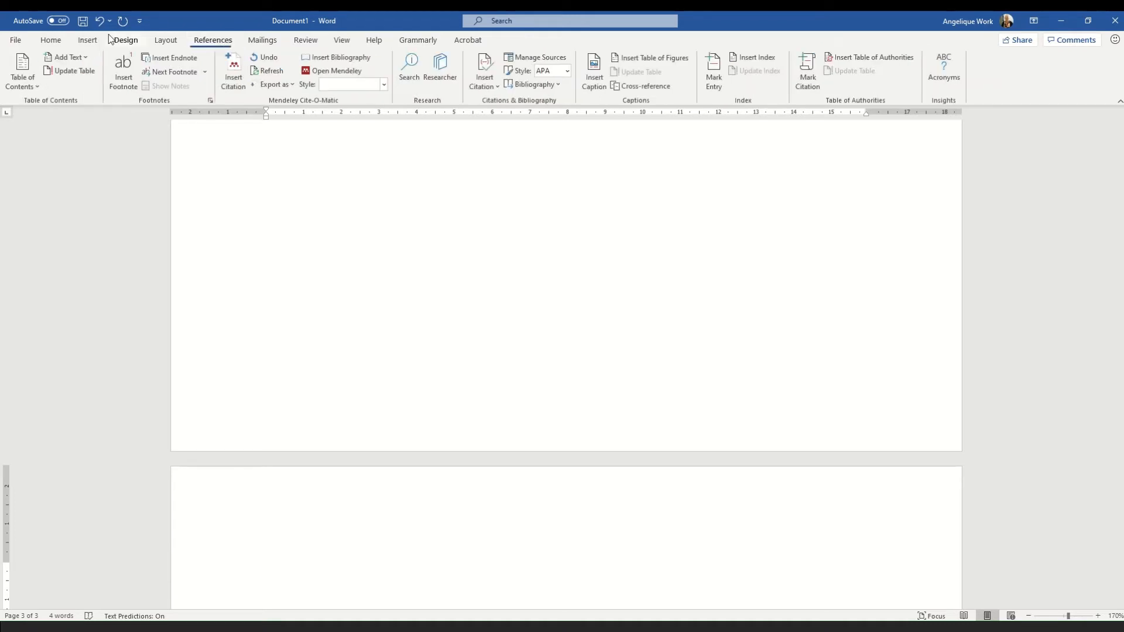
click(23, 88)
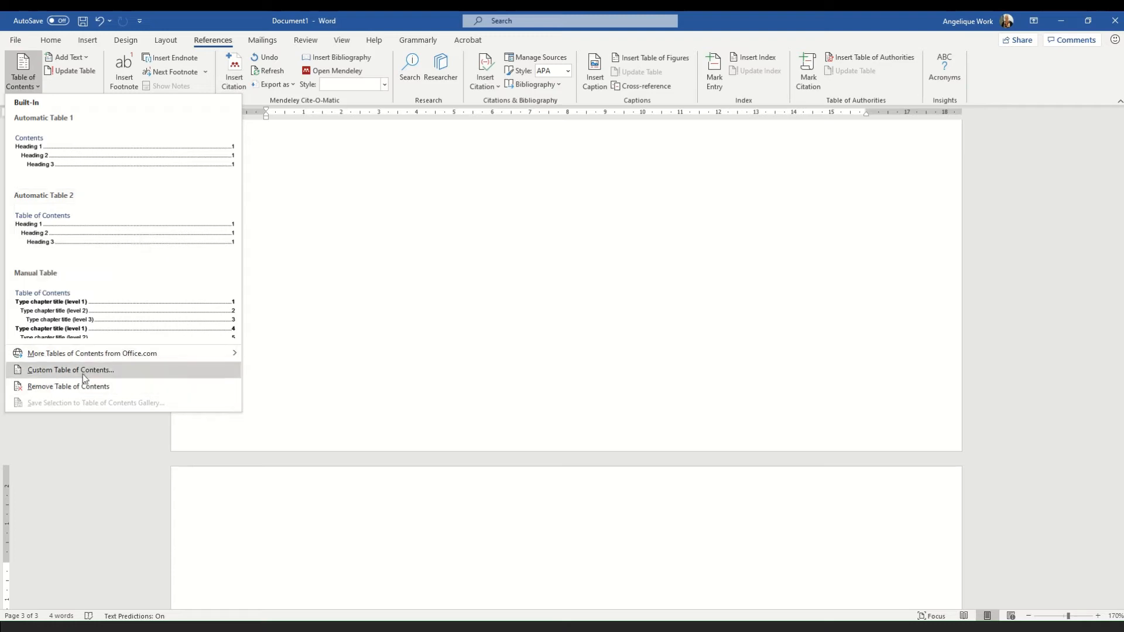
click(68, 234)
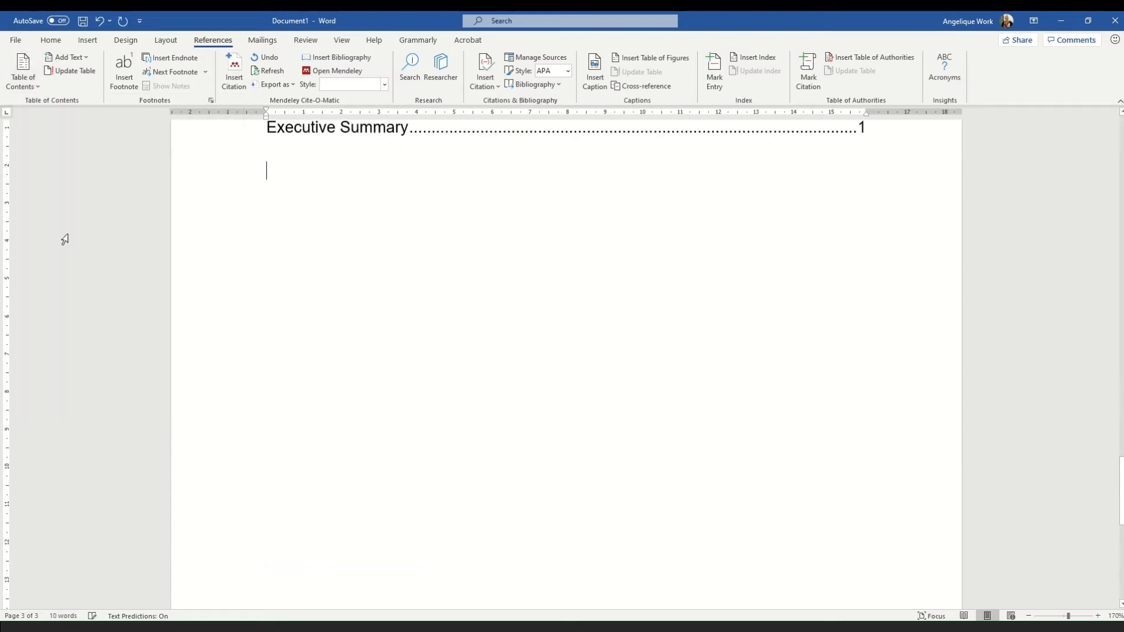
scroll(195, 319, up, 4)
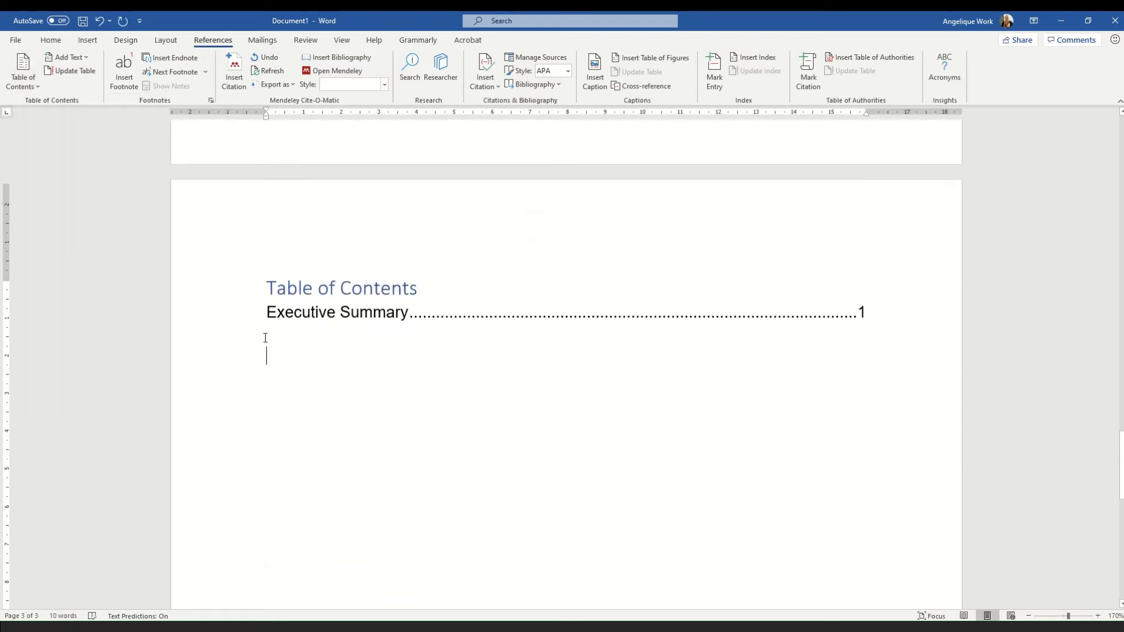
click(281, 295)
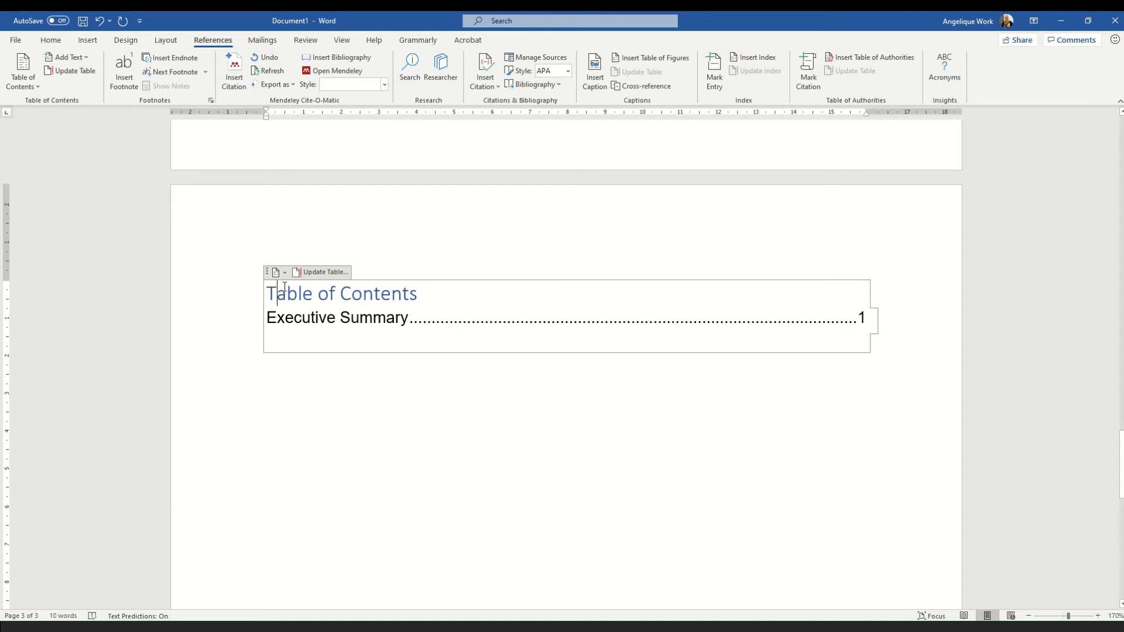
Modify the TOC Heading style to Arial, 18 pt, bold, with the Automatic font color.
click(61, 45)
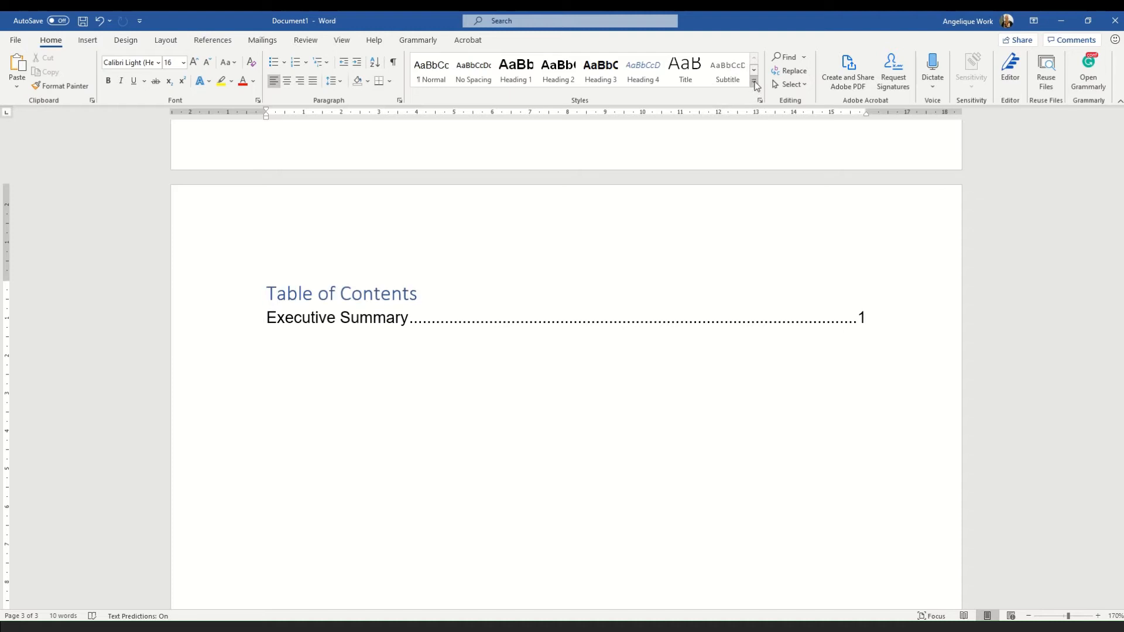
click(754, 82)
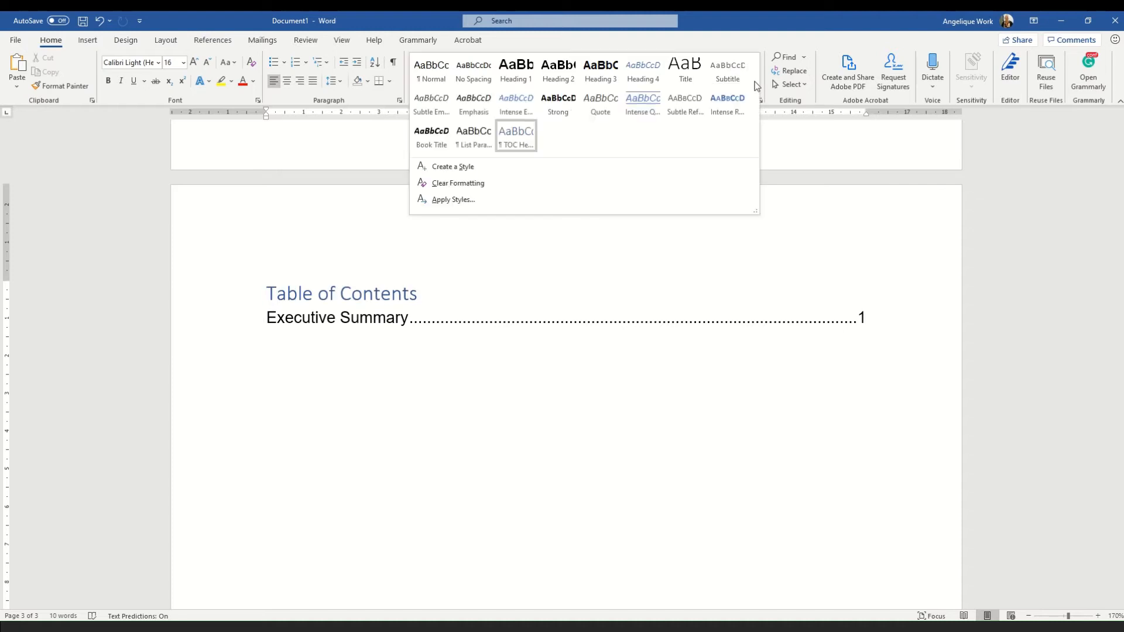
right_click(521, 138)
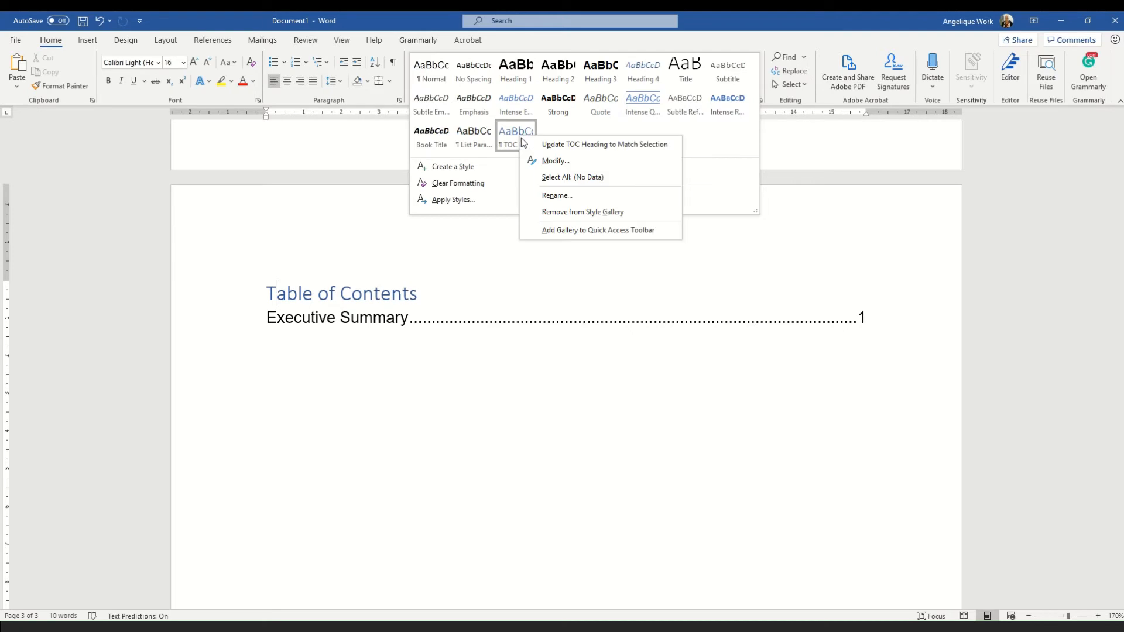
click(556, 160)
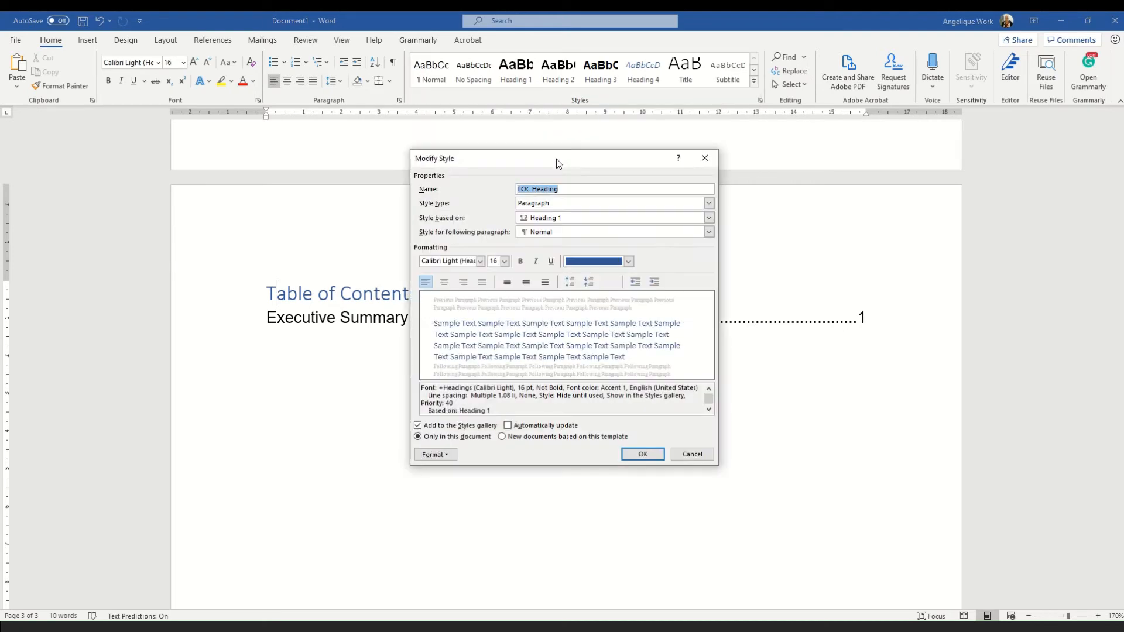
click(480, 261)
click(451, 300)
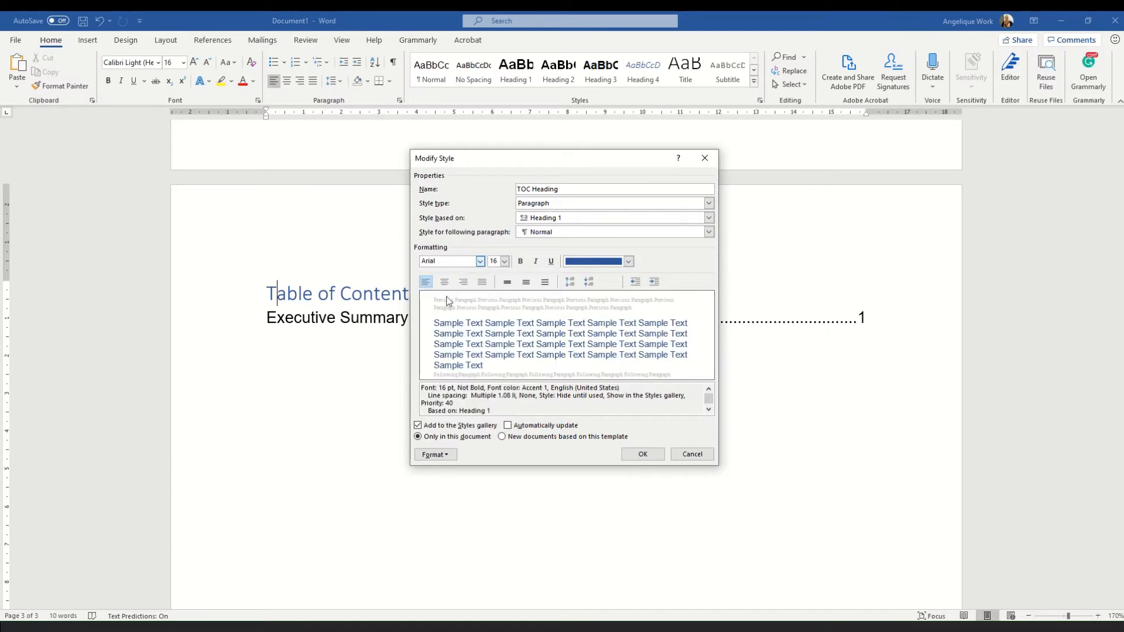
click(505, 261)
click(494, 328)
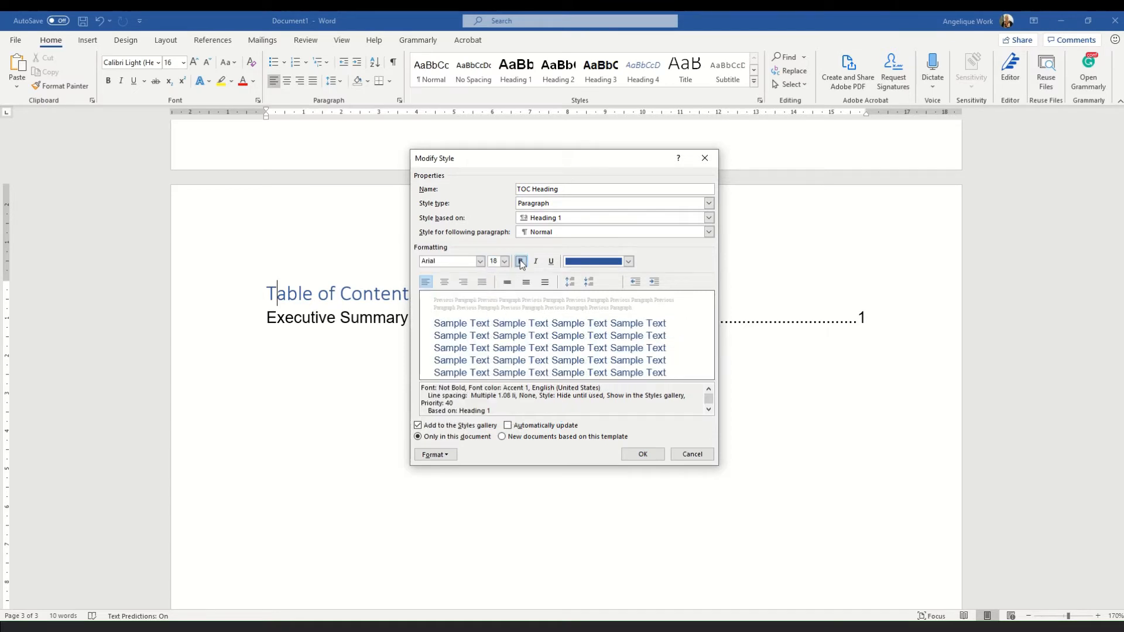
click(520, 262)
click(610, 264)
click(600, 276)
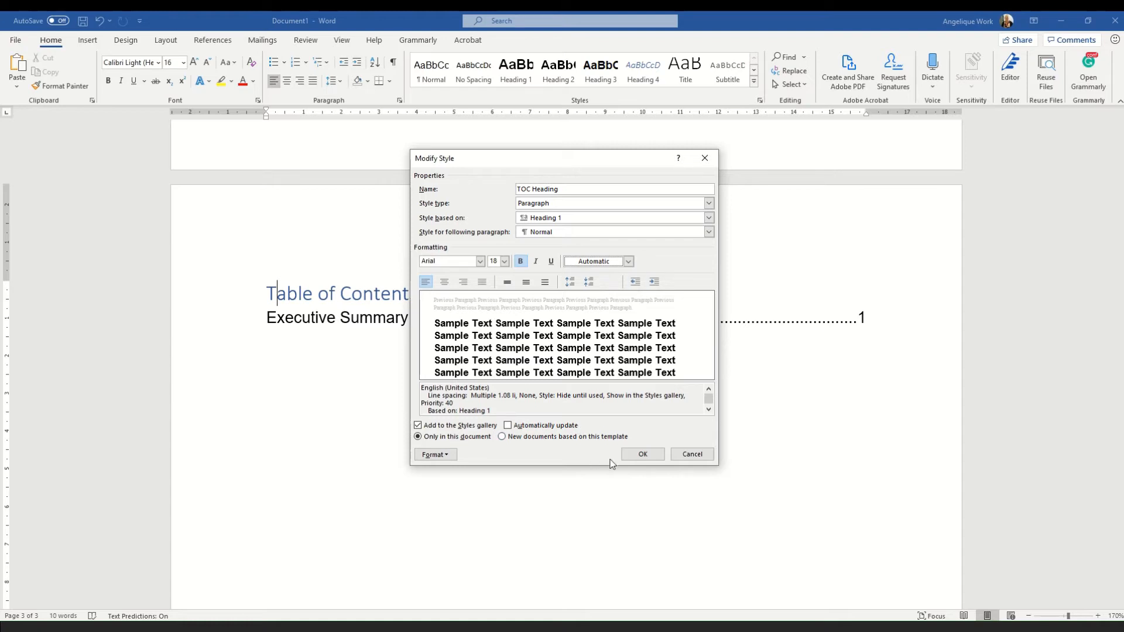
click(639, 456)
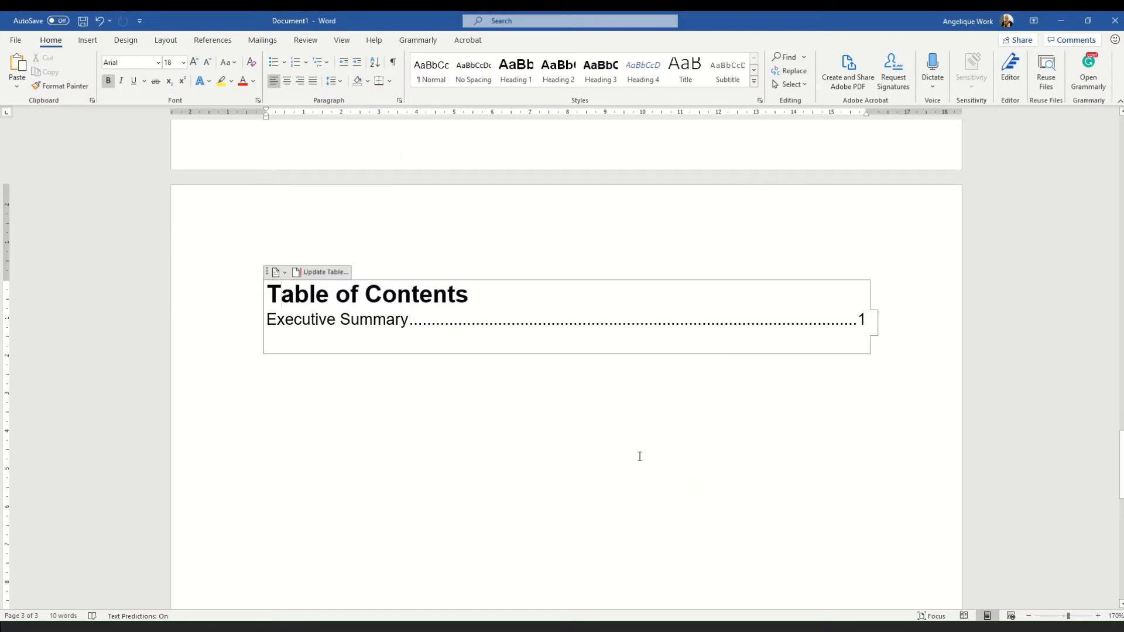
Start a new page after the table of contents and add the title "Introduction" formatted as Heading 1.
click(610, 435)
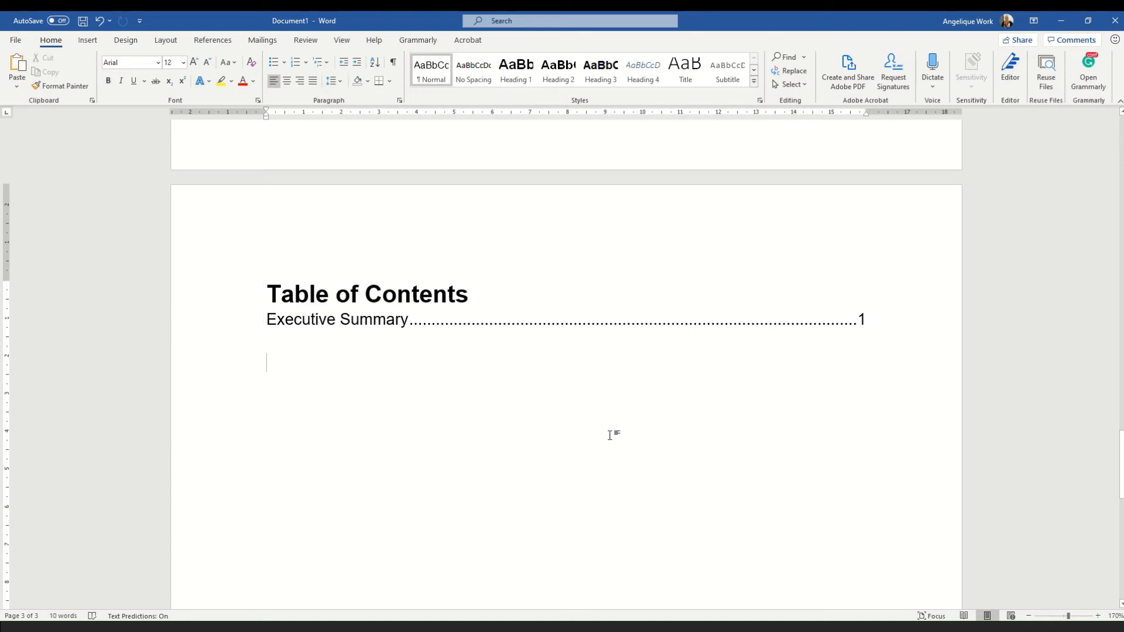
key(ctrl+Return)
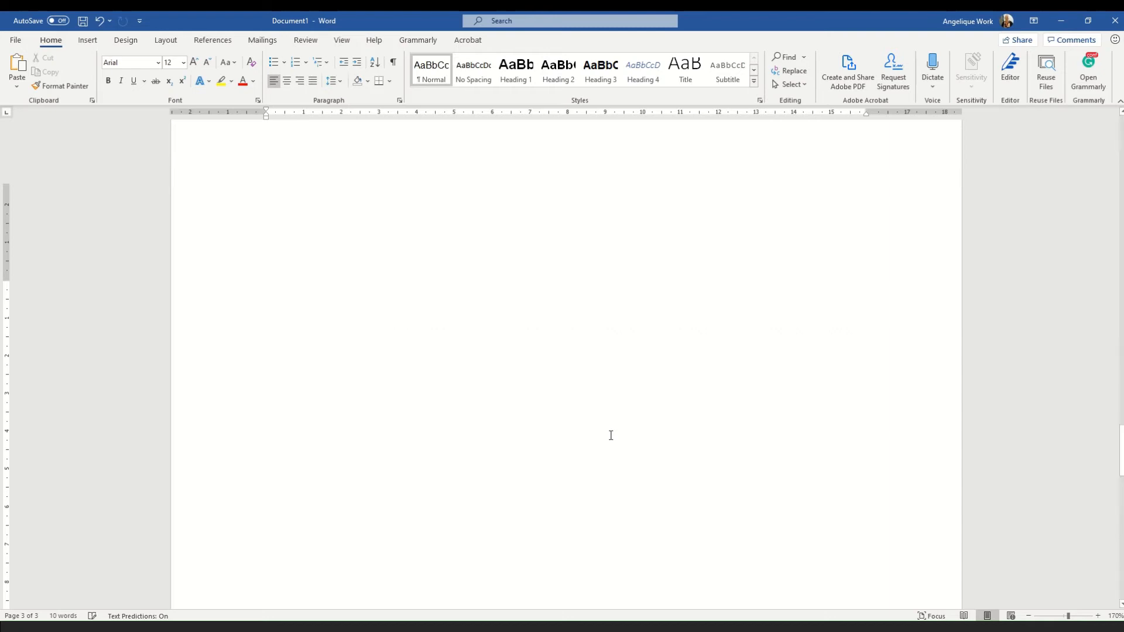
text(Intr)
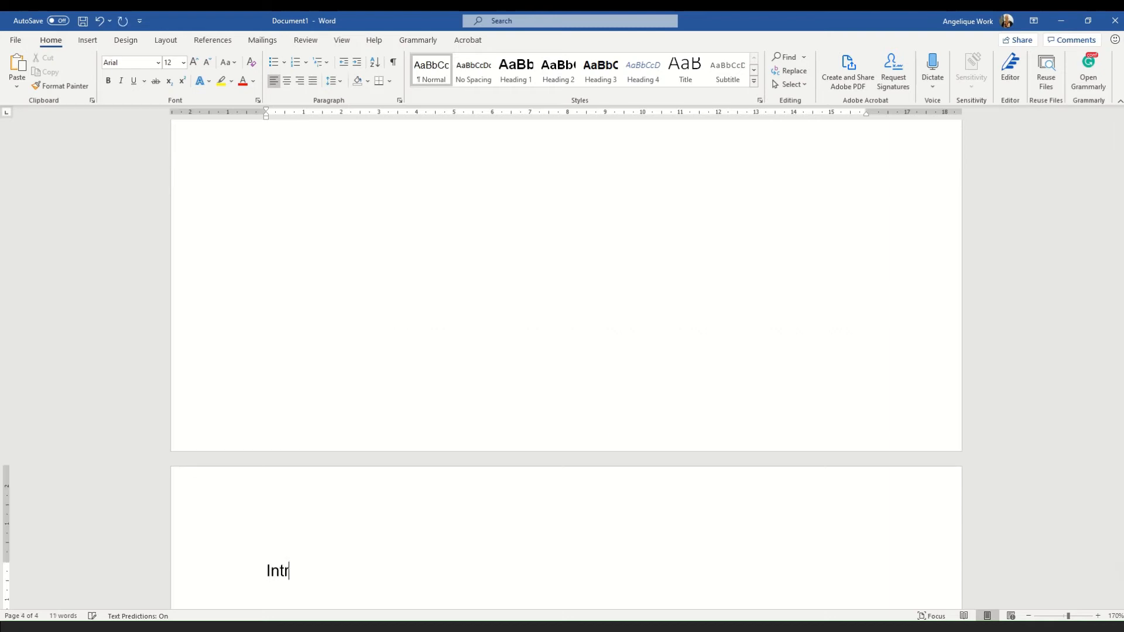
text(oduction)
key(Return)
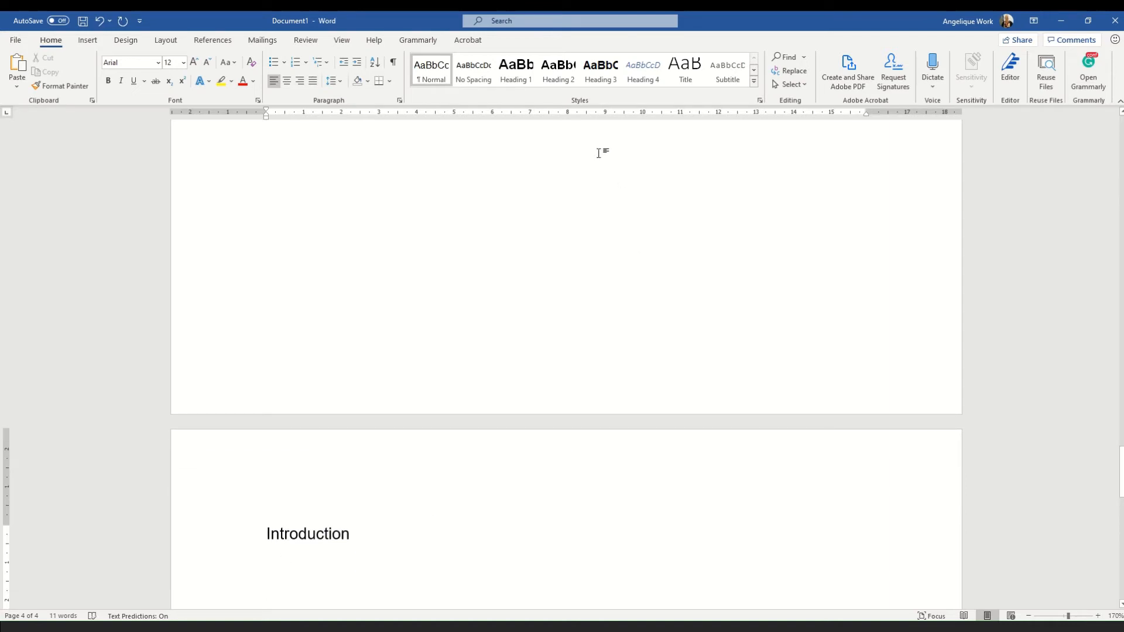
click(284, 534)
click(514, 69)
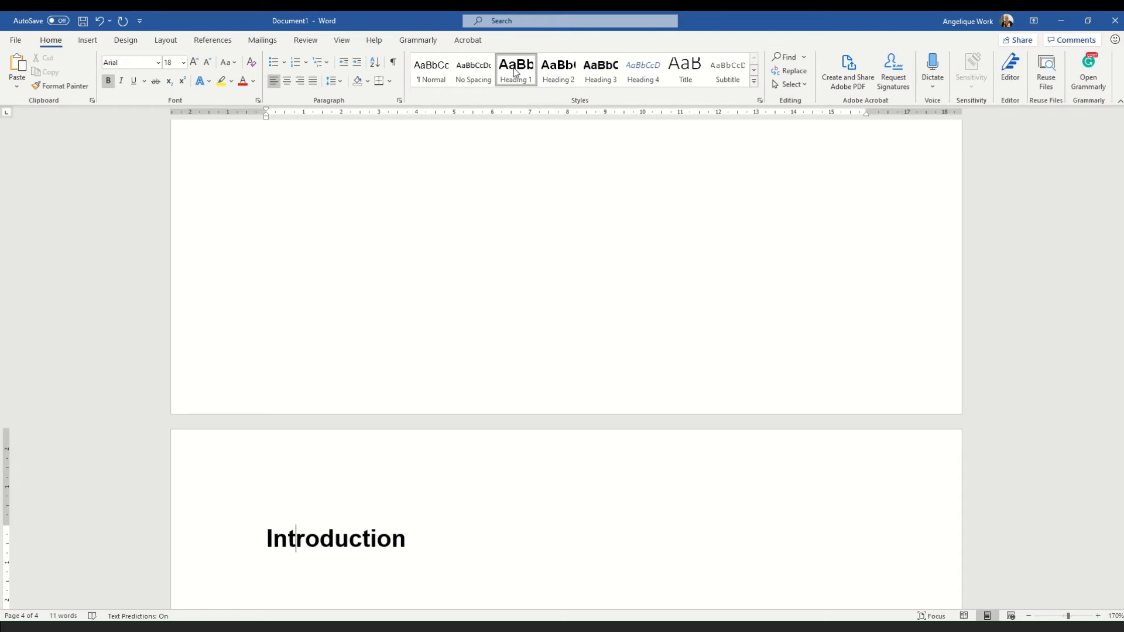
Add the line "Discussion (change to appropriate headings" below the Introduction heading.
scroll(393, 404, down, 4)
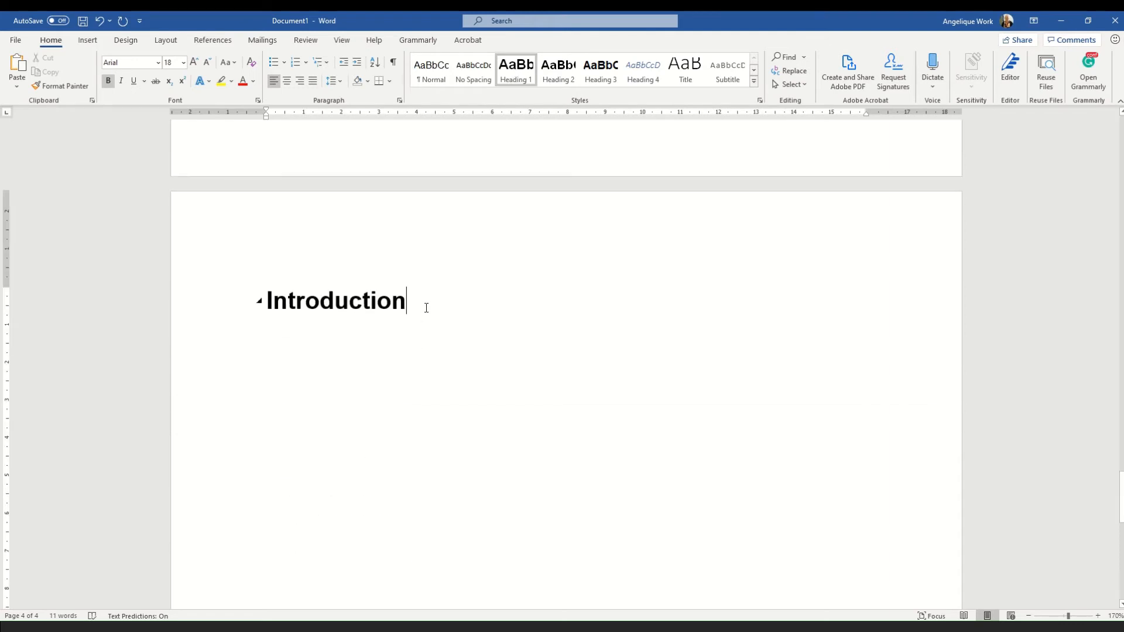
click(426, 308)
key(Return)
text(Du)
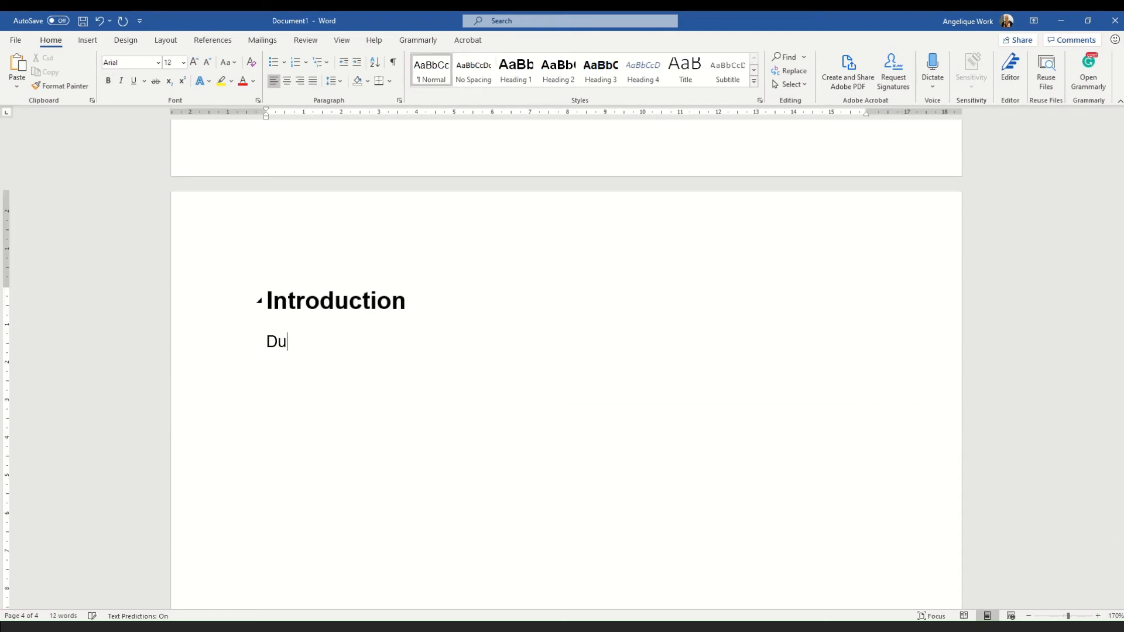
key(BackSpace)
text(iscussion (change )
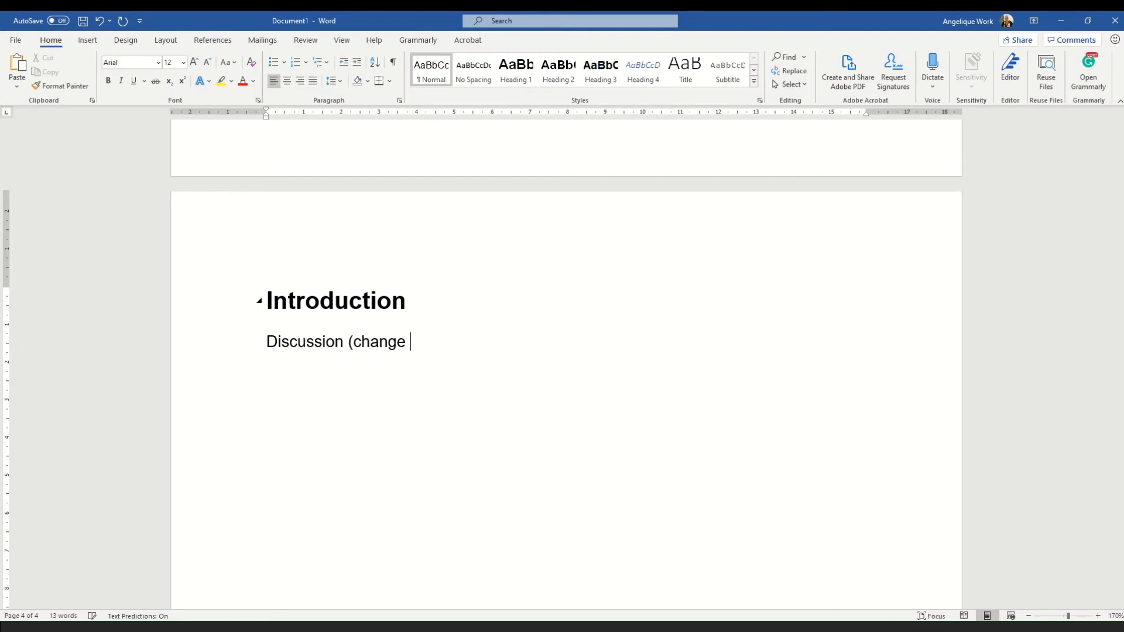
text(to appror)
key(BackSpace)
text(priate )
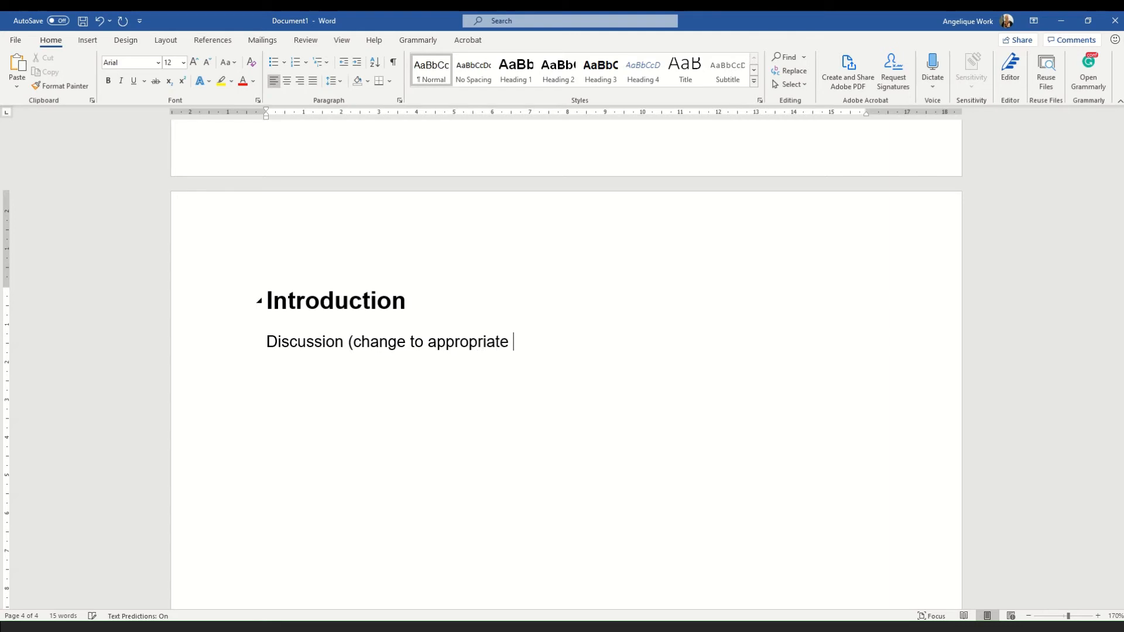
text(headings)
Add the section titles "Conclusion", "Recommendations" and "References" on separate lines below the Discussion line.
key(Return)
text(Conclusion)
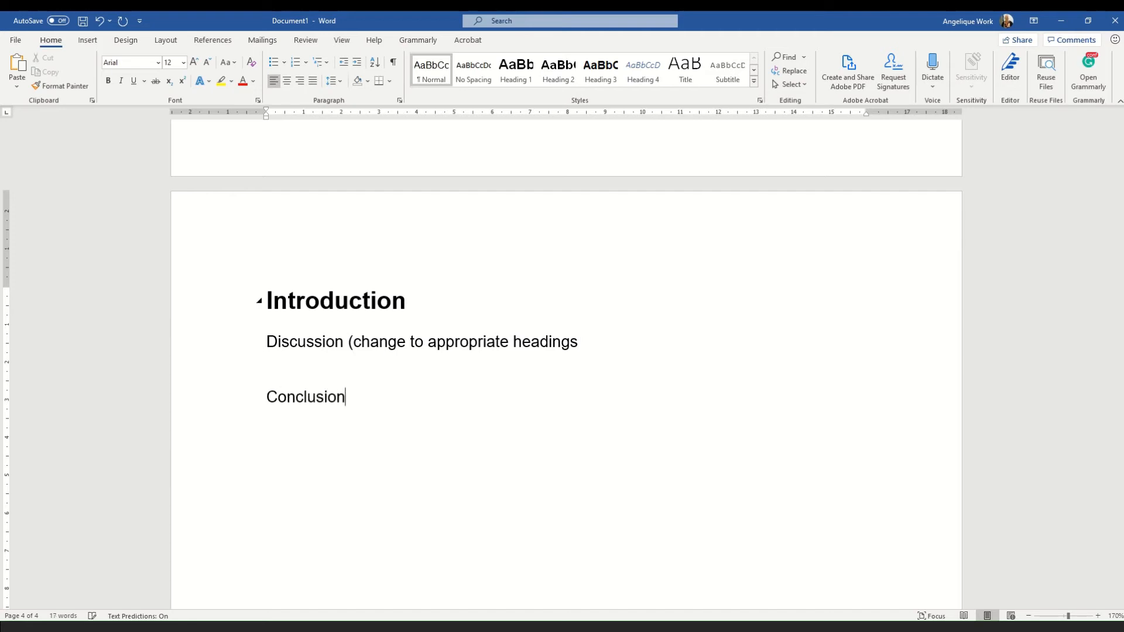
key(Return)
text(Recommendations)
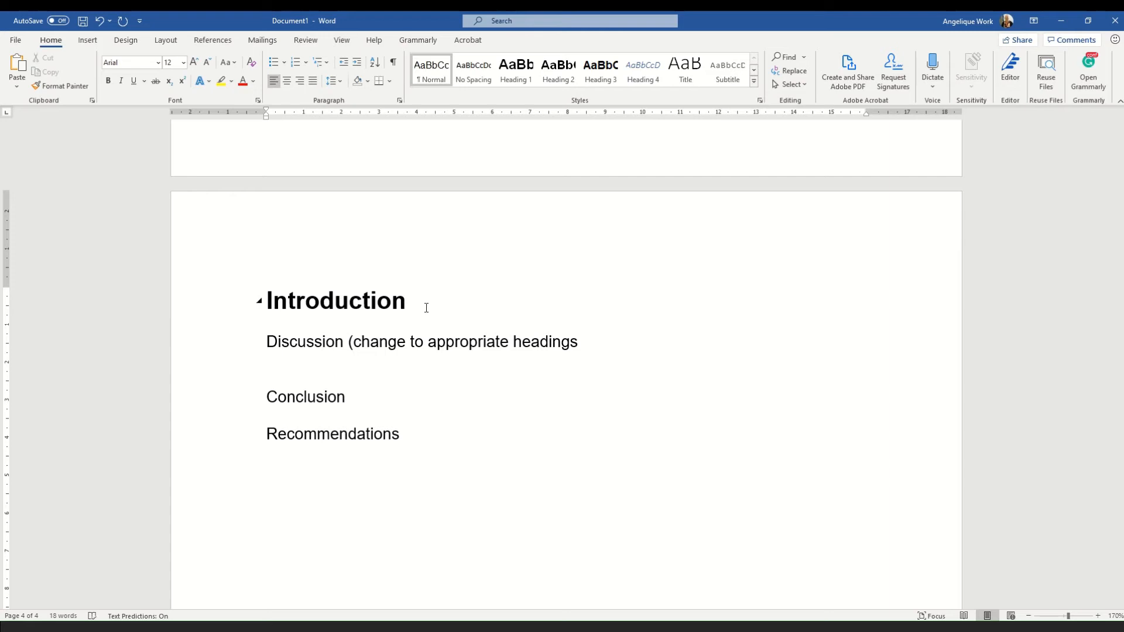
key(Return)
text(References)
Add the section titles "Bibliography (optional)" and "Appendices" on separate lines below References.
key(Return)
text(Bilit)
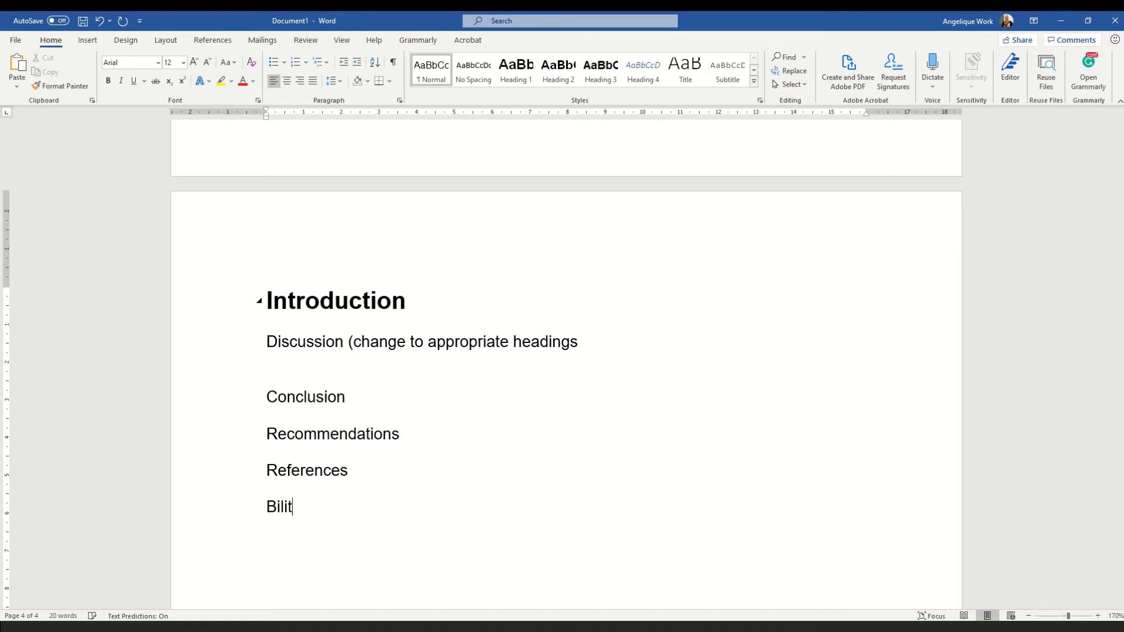
key(BackSpace)
key(BackSpace)
key(BackSpace)
text(bliography ()
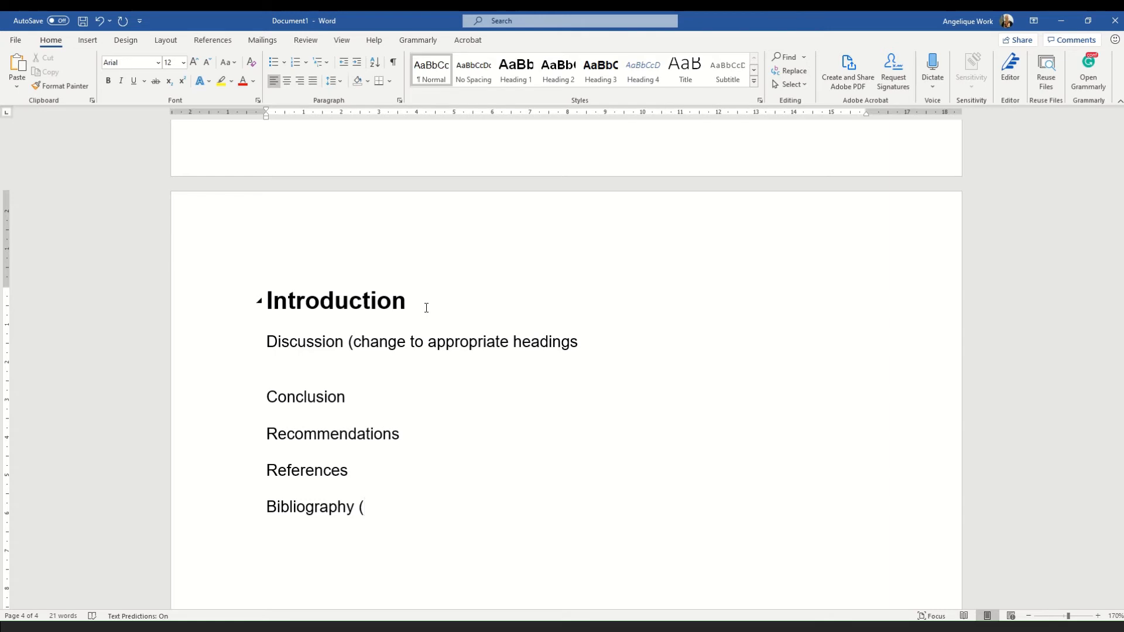
text(options)
key(BackSpace)
text(al) )
text(Appendic)
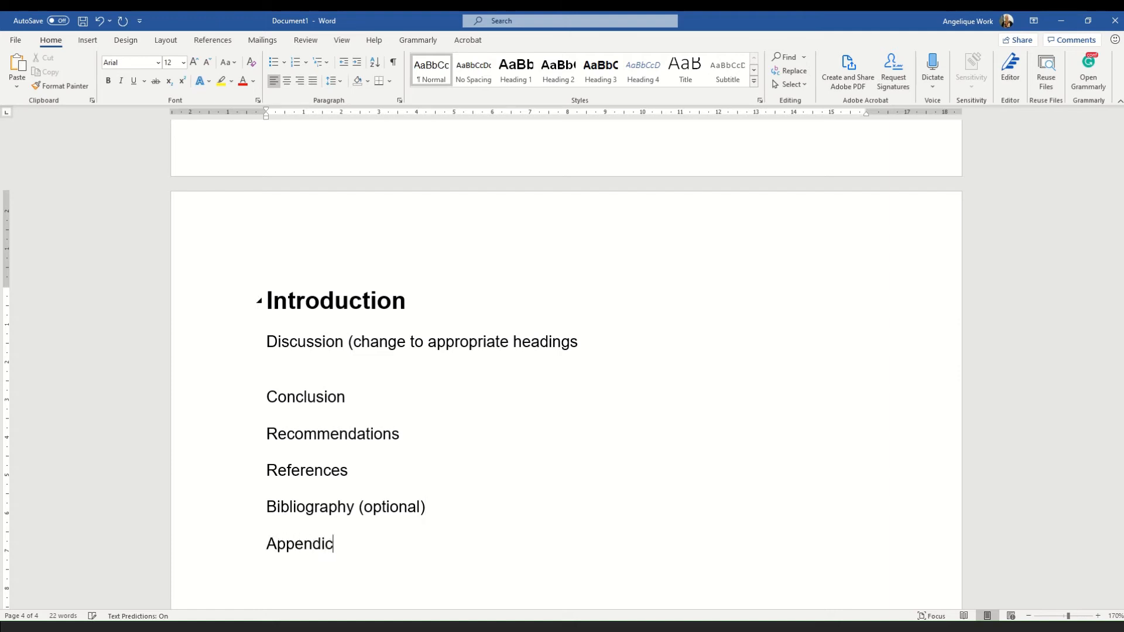
text(es)
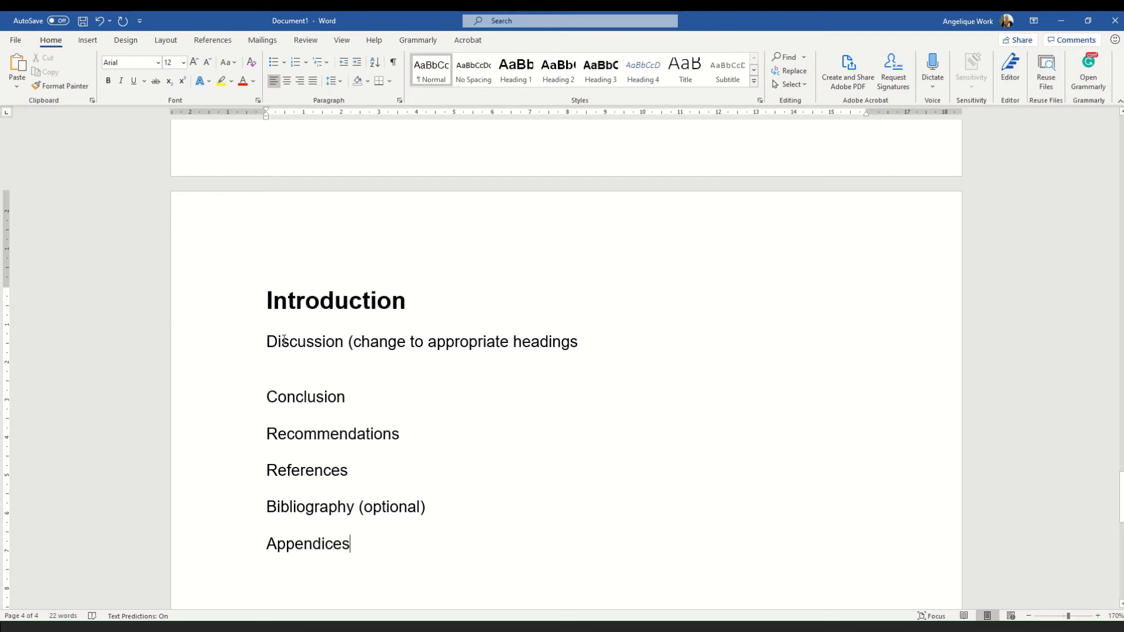
Format the Discussion, Conclusion and Recommendations lines as Heading 1.
click(246, 348)
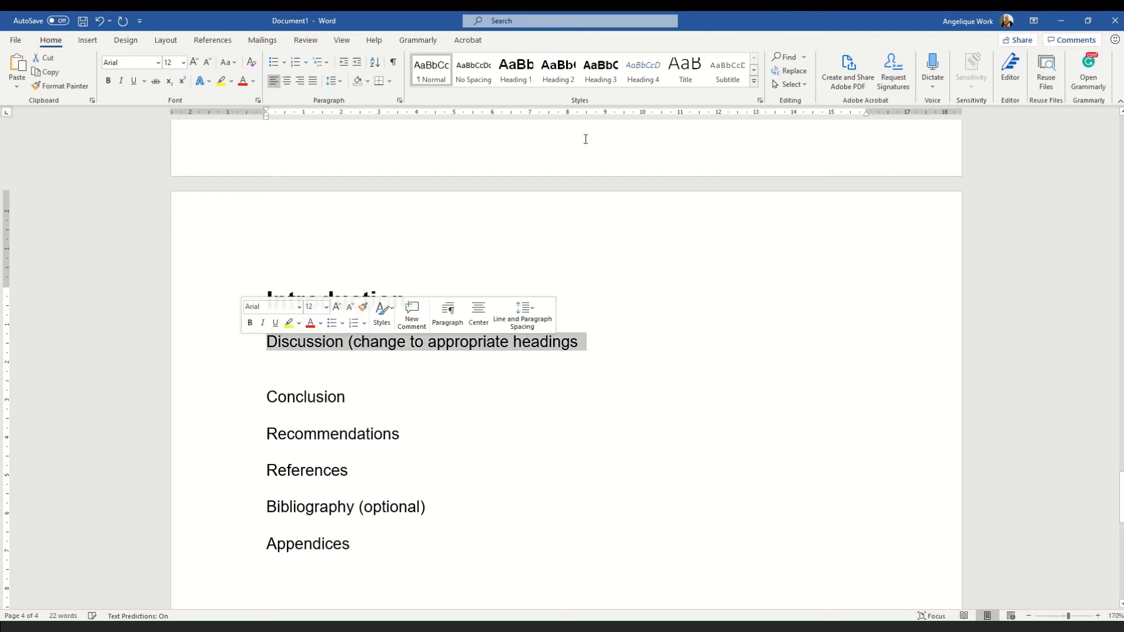
click(517, 70)
click(243, 426)
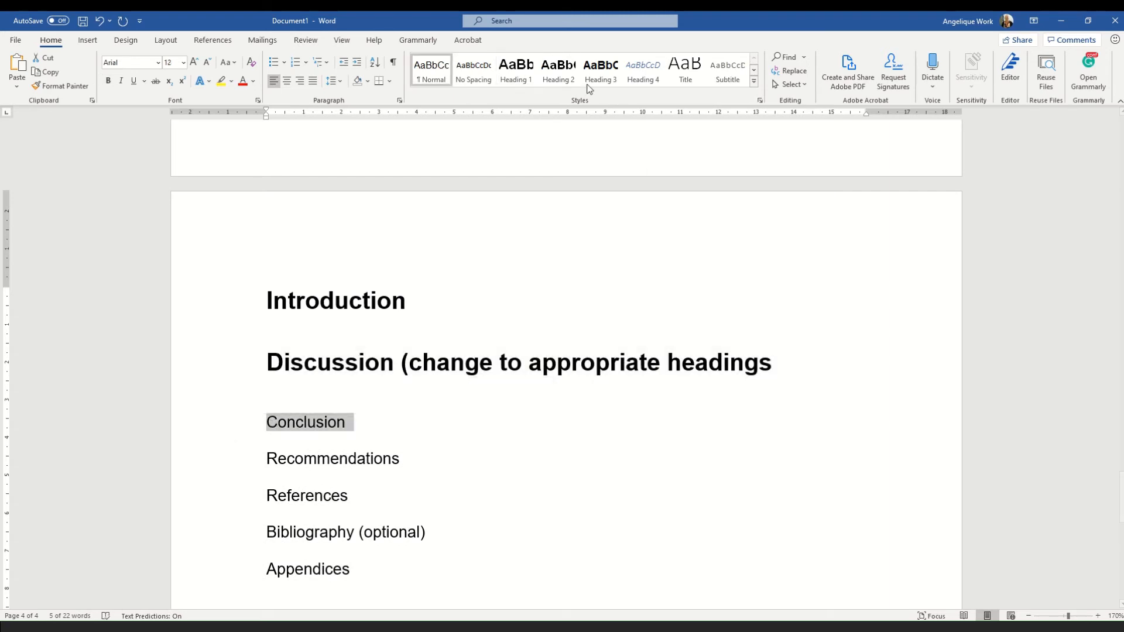
click(517, 69)
click(244, 486)
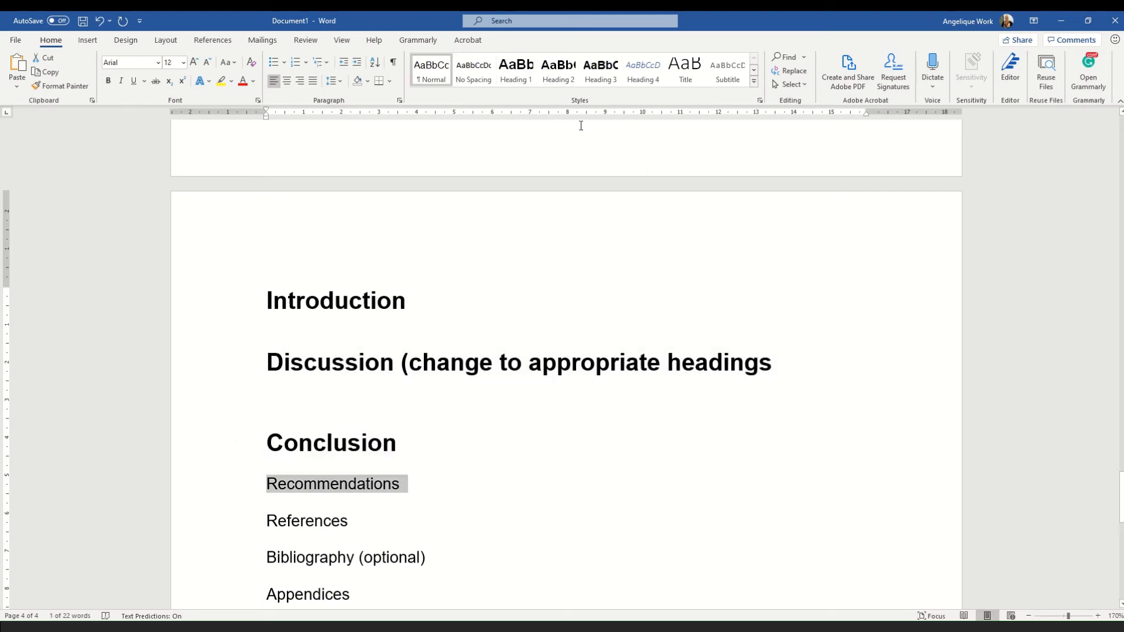
click(533, 71)
Format the References line as Heading 2.
scroll(442, 406, down, 3)
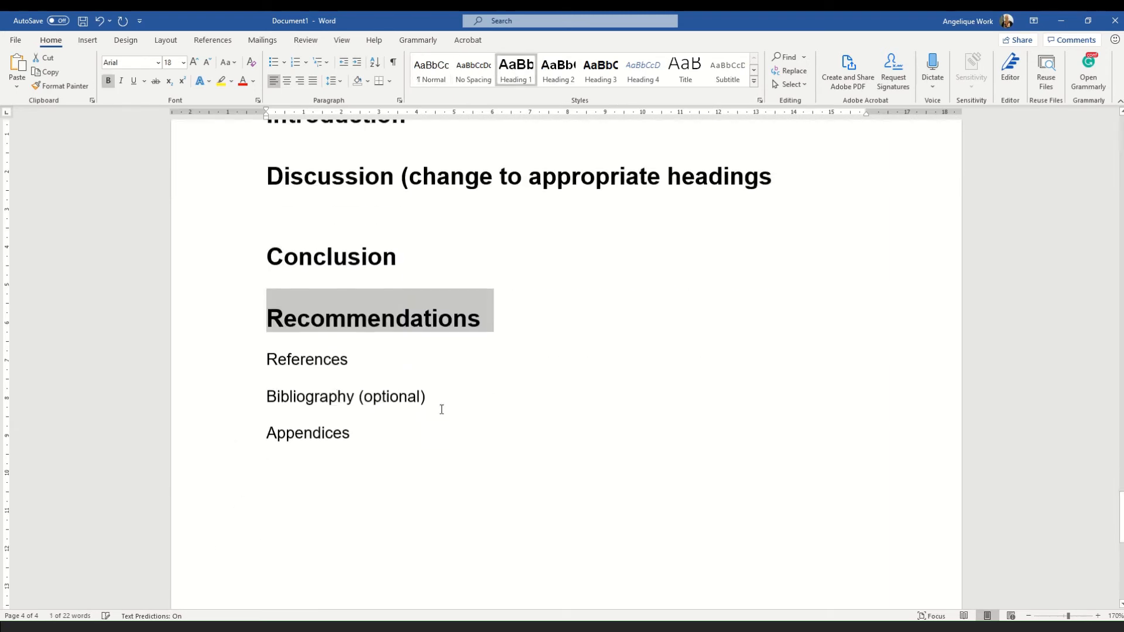
click(233, 357)
click(556, 75)
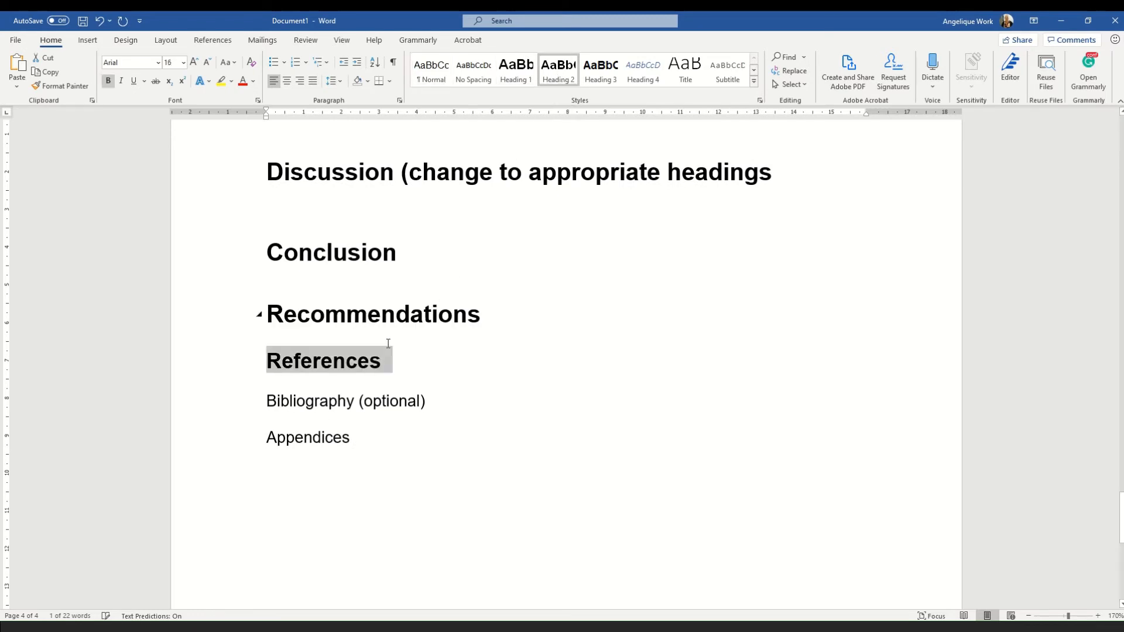
Format the Bibliography (optional), Appendices and References lines as Heading 1.
click(234, 405)
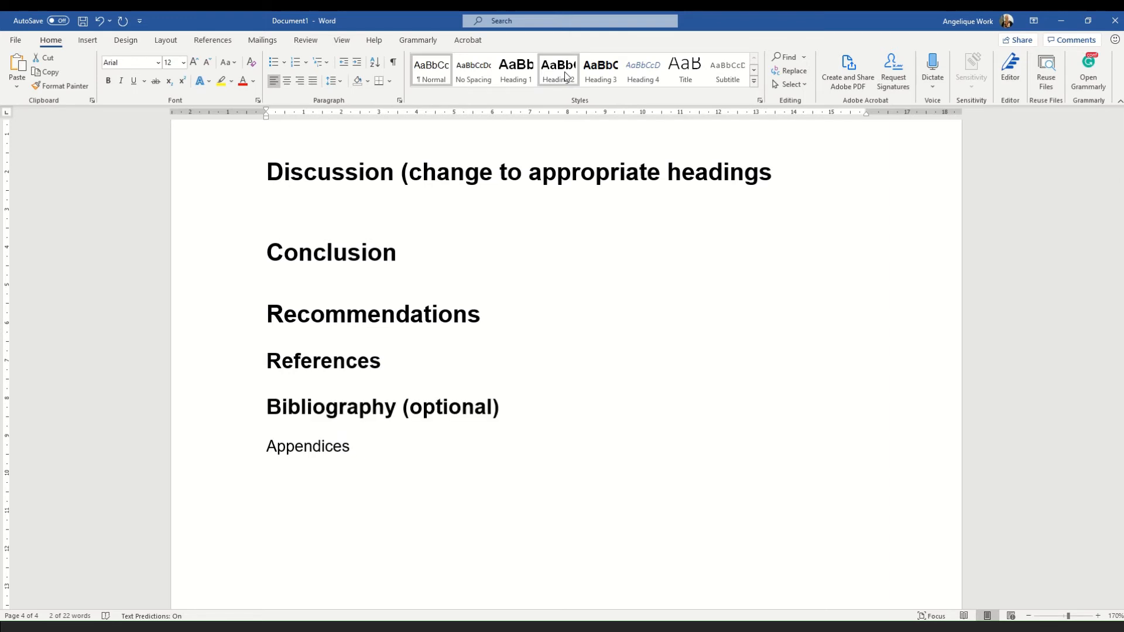
click(516, 70)
click(237, 477)
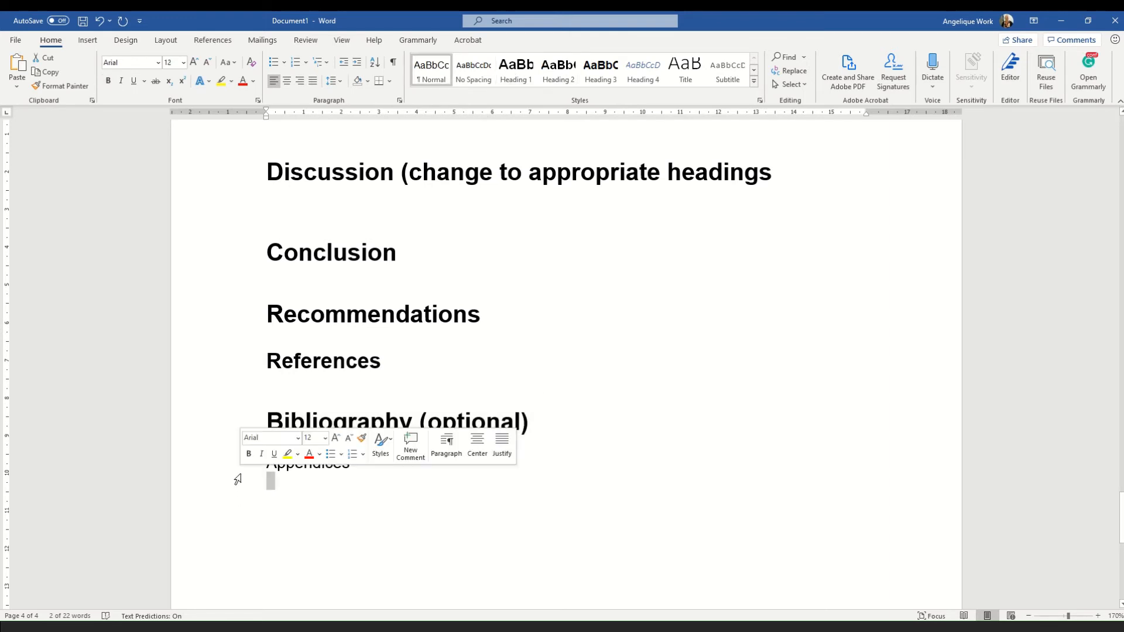
click(518, 71)
click(242, 372)
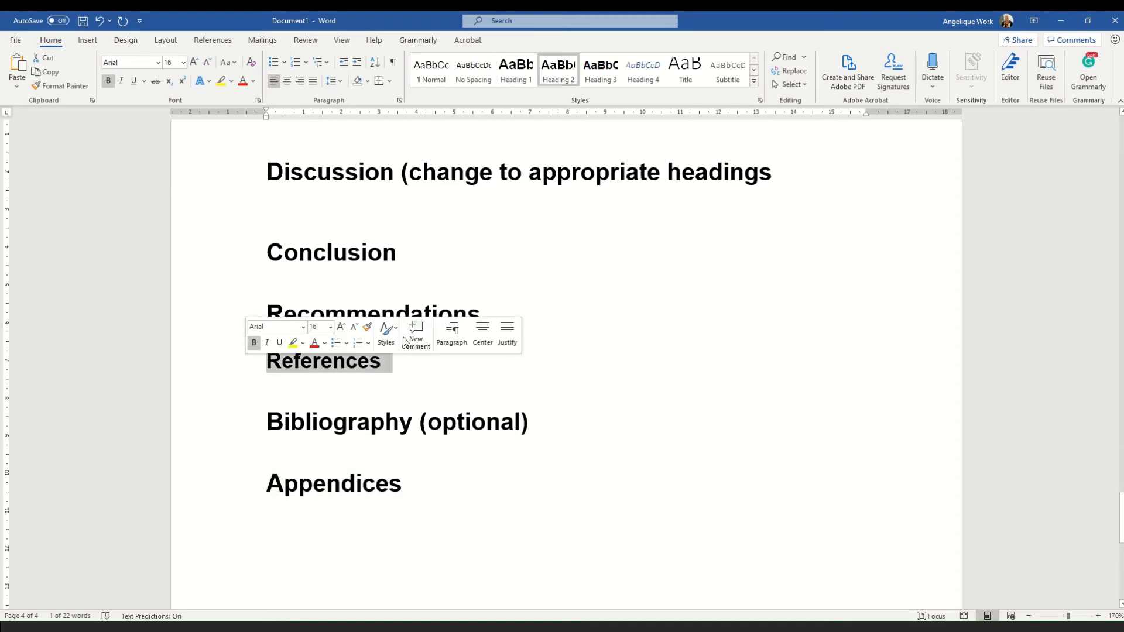
click(516, 70)
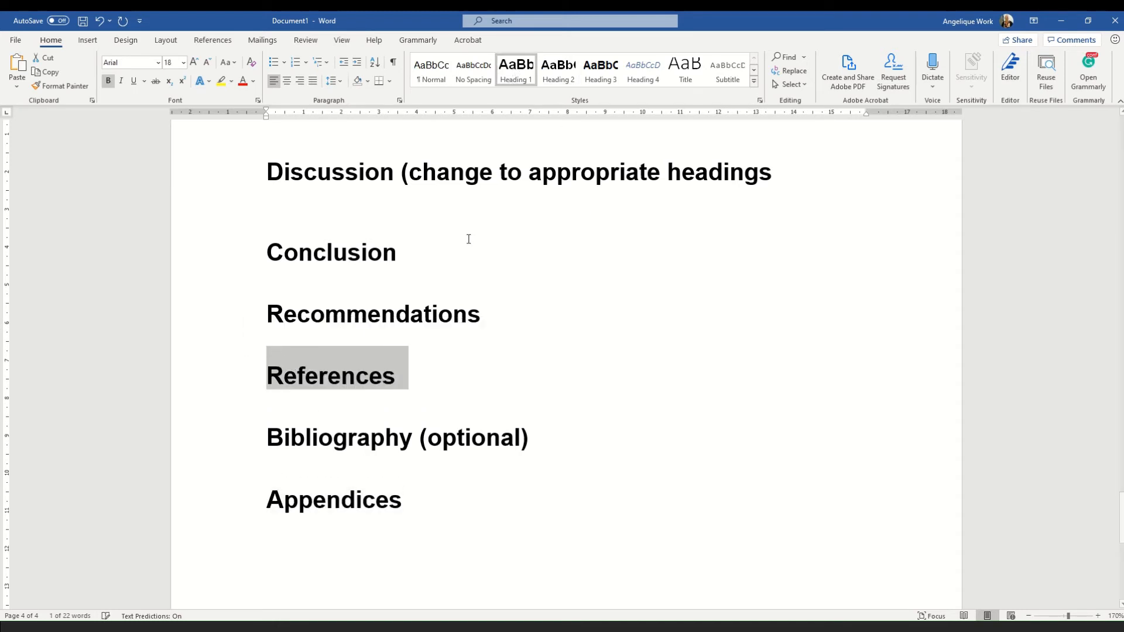
Insert a page break directly before the References heading.
click(268, 378)
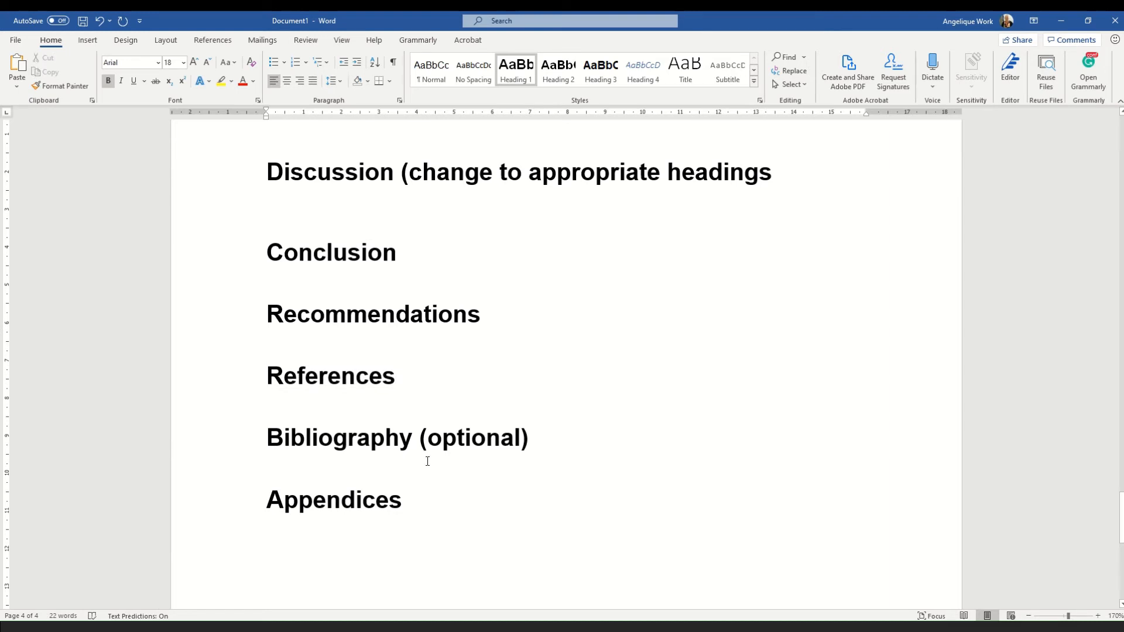
click(88, 40)
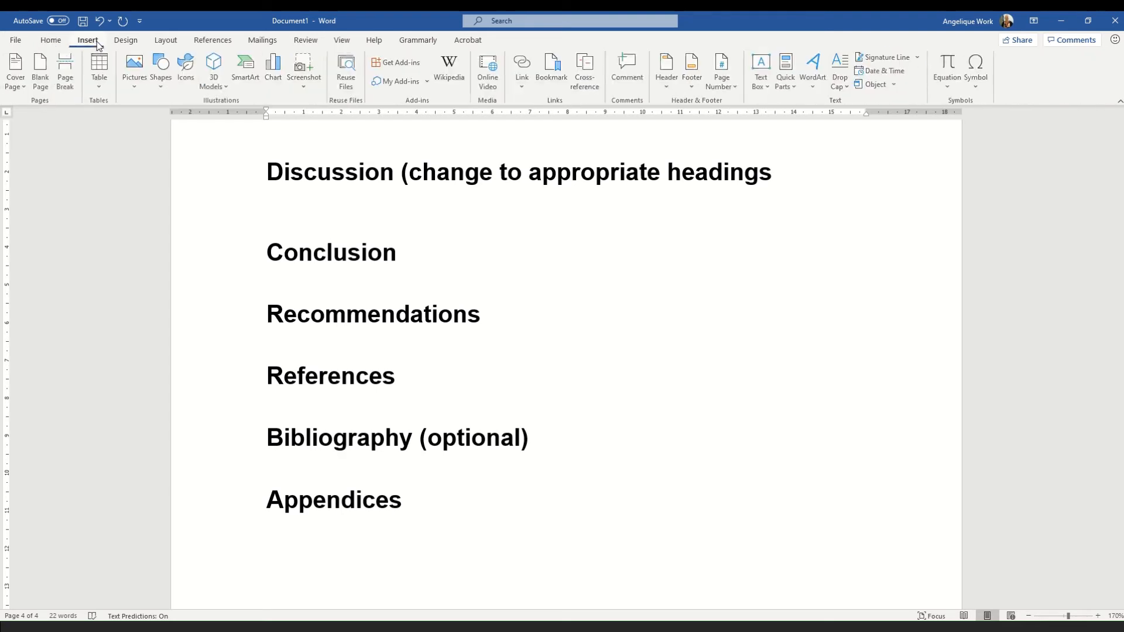
click(66, 86)
scroll(505, 518, up, 10)
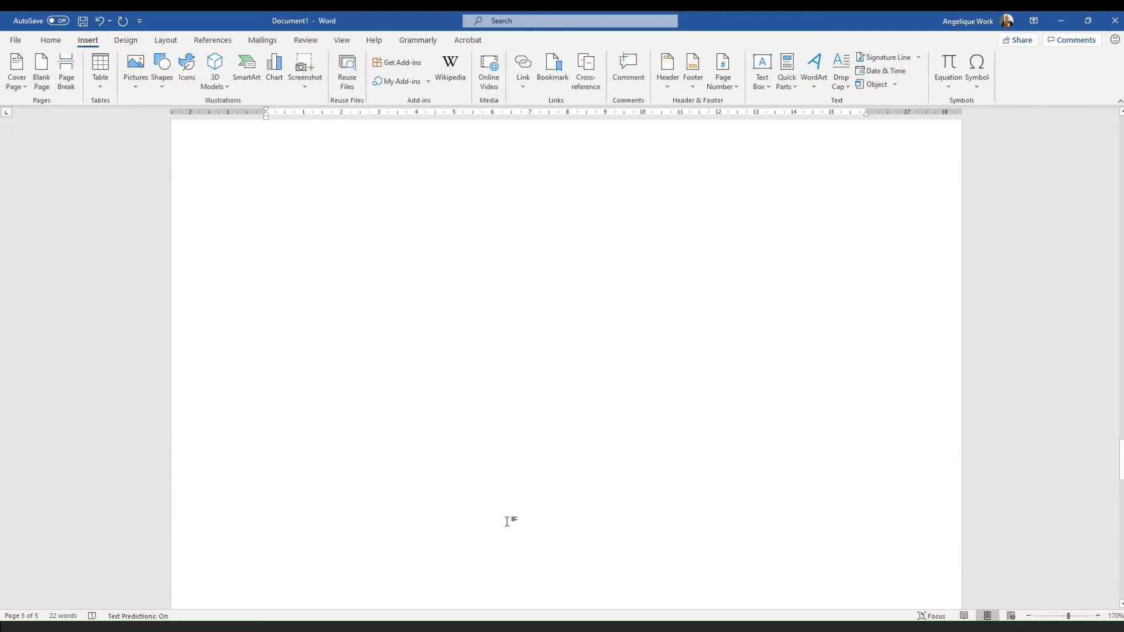
Add blank lines beneath the Introduction, Discussion and Conclusion headings to leave room for body text.
scroll(504, 520, up, 5)
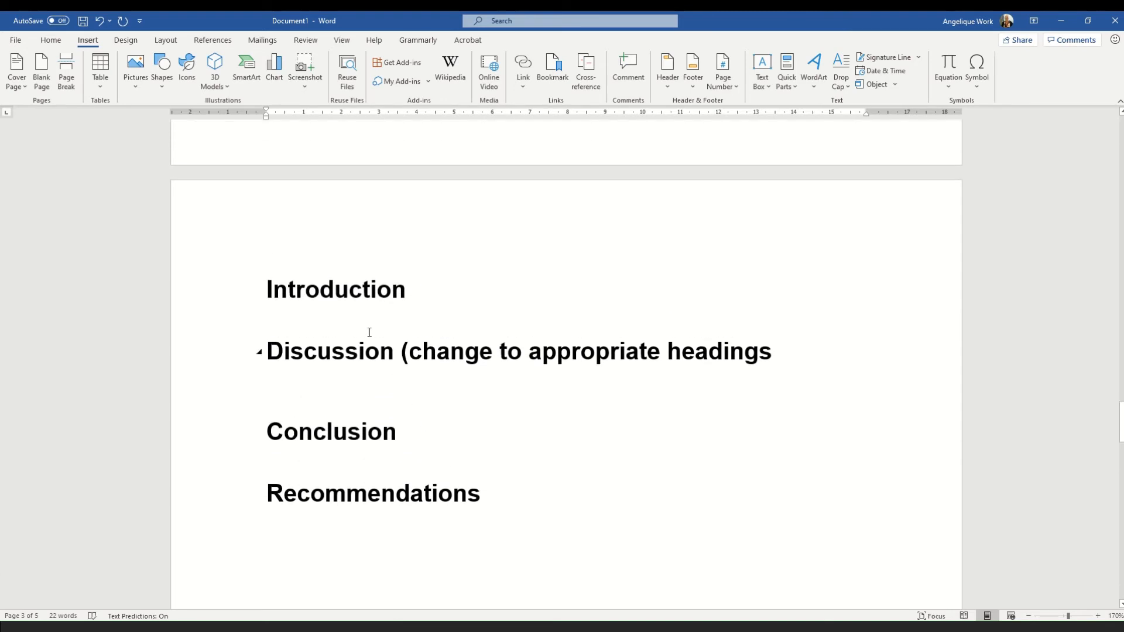
click(327, 314)
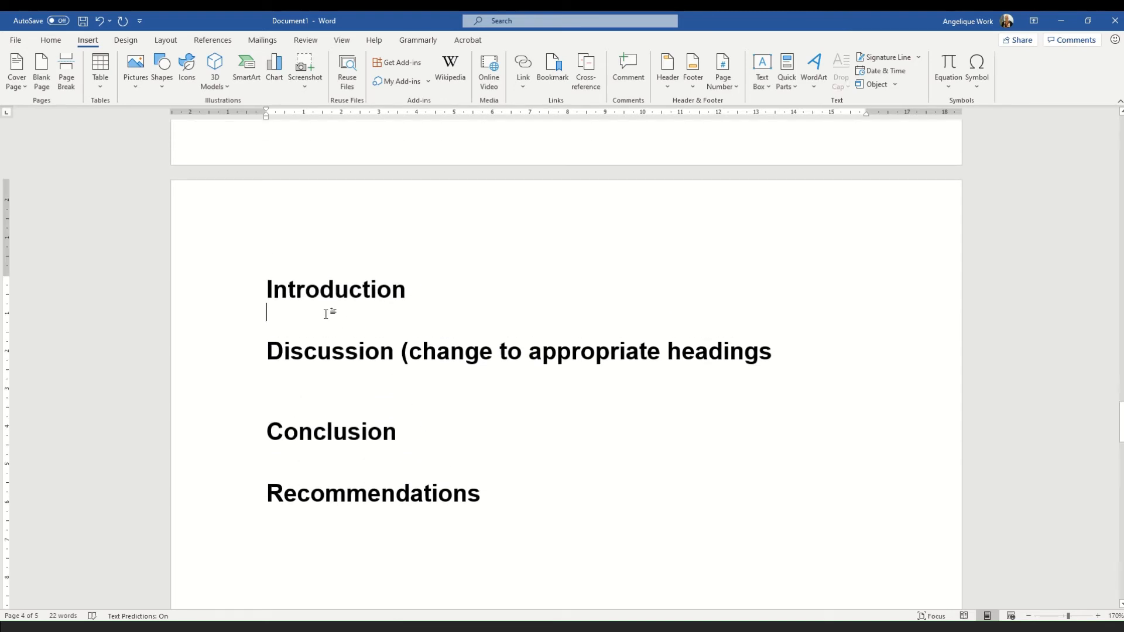
key(Return)
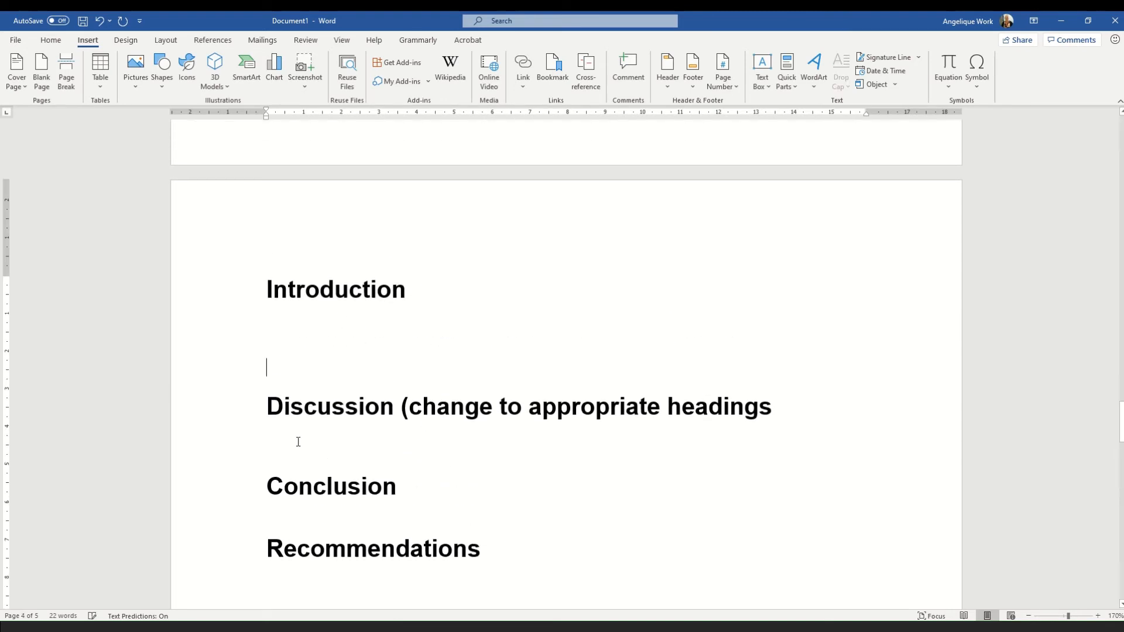
click(296, 440)
key(Return)
scroll(310, 526, down, 2)
click(299, 469)
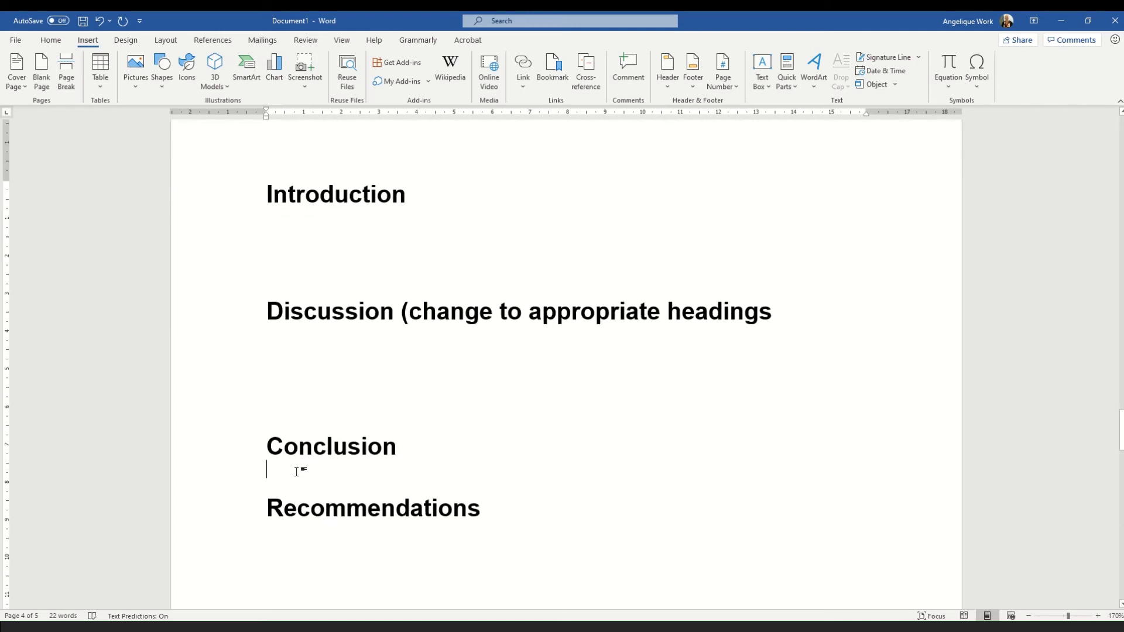
key(Return)
scroll(304, 515, down, 3)
click(292, 461)
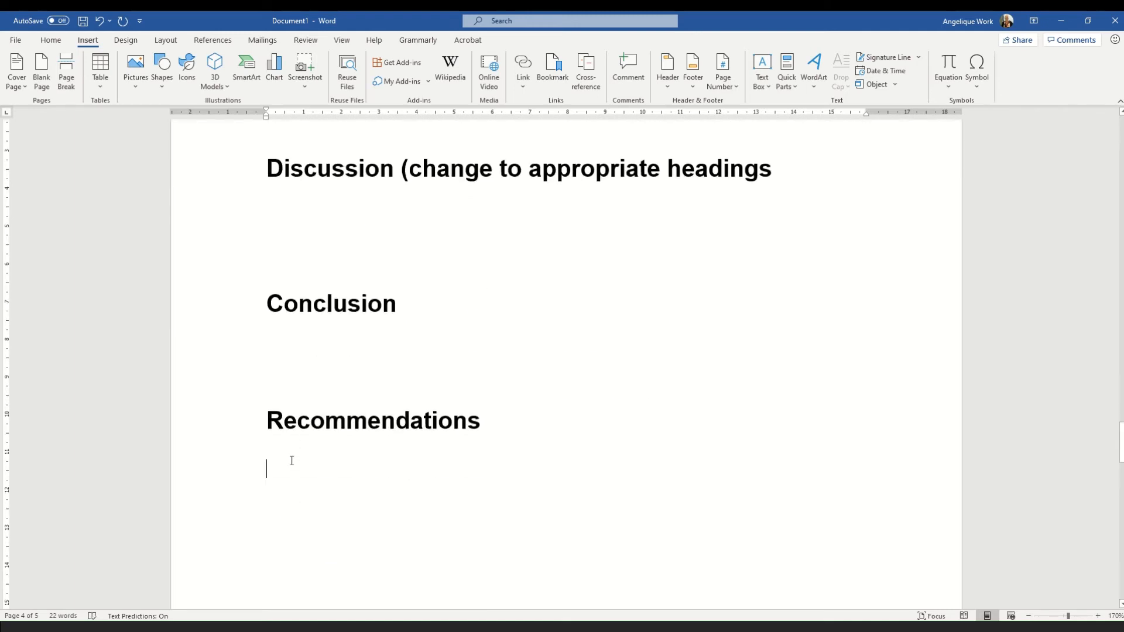
Add the missing closing parenthesis at the end of the Discussion (change to appropriate headings) heading.
scroll(351, 497, up, 4)
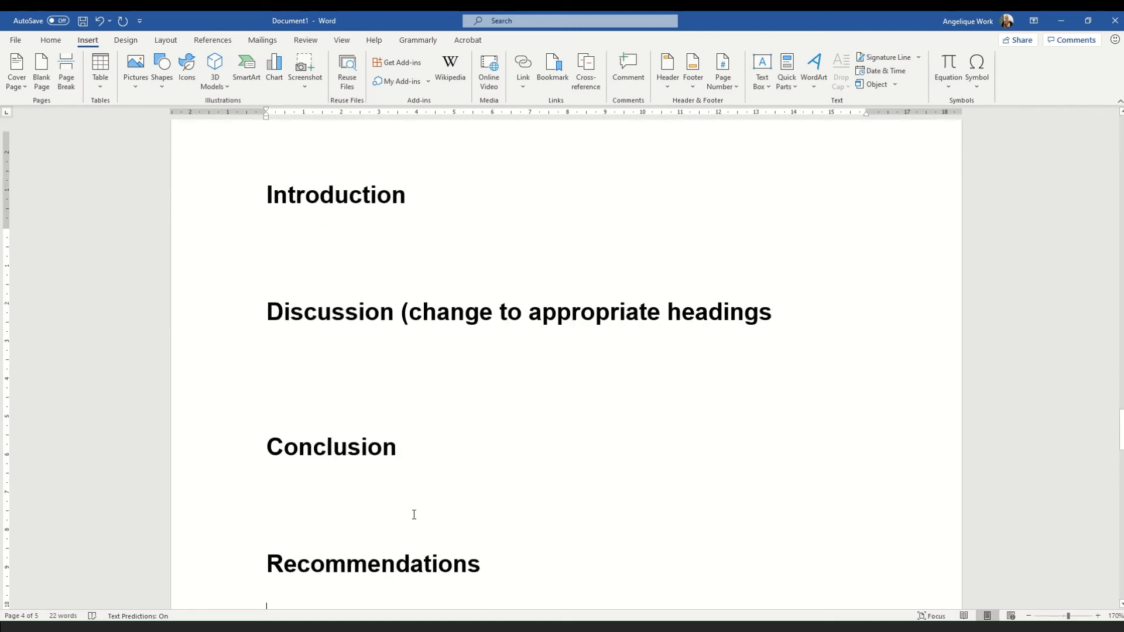
click(773, 362)
text())
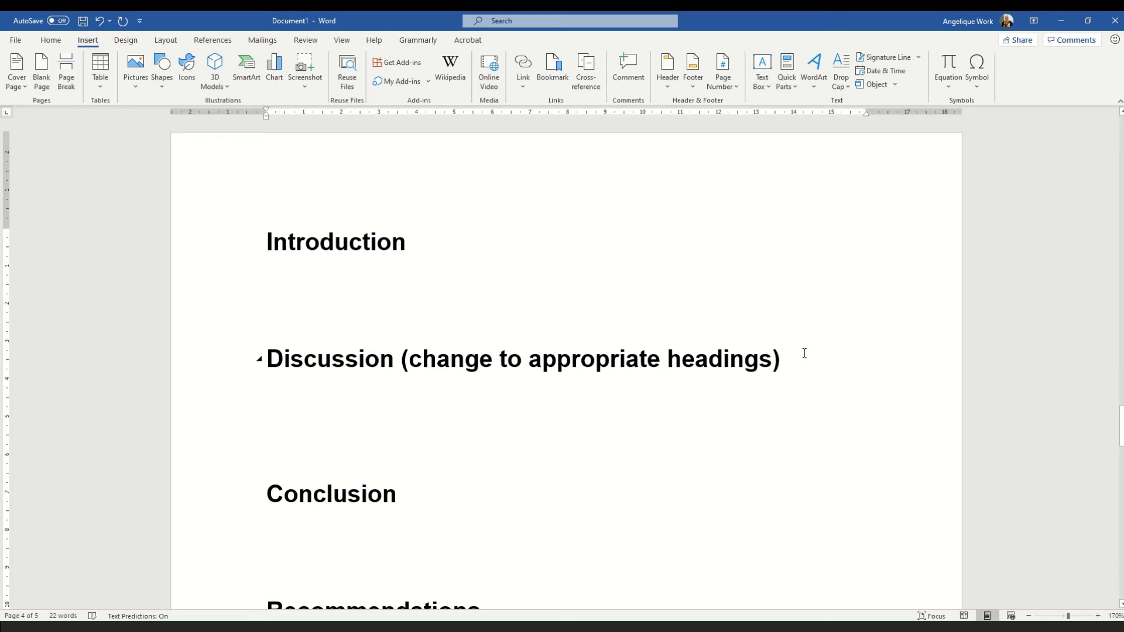
Update the entire table of contents so it picks up all the section headings.
scroll(804, 353, down, 8)
scroll(804, 353, down, 10)
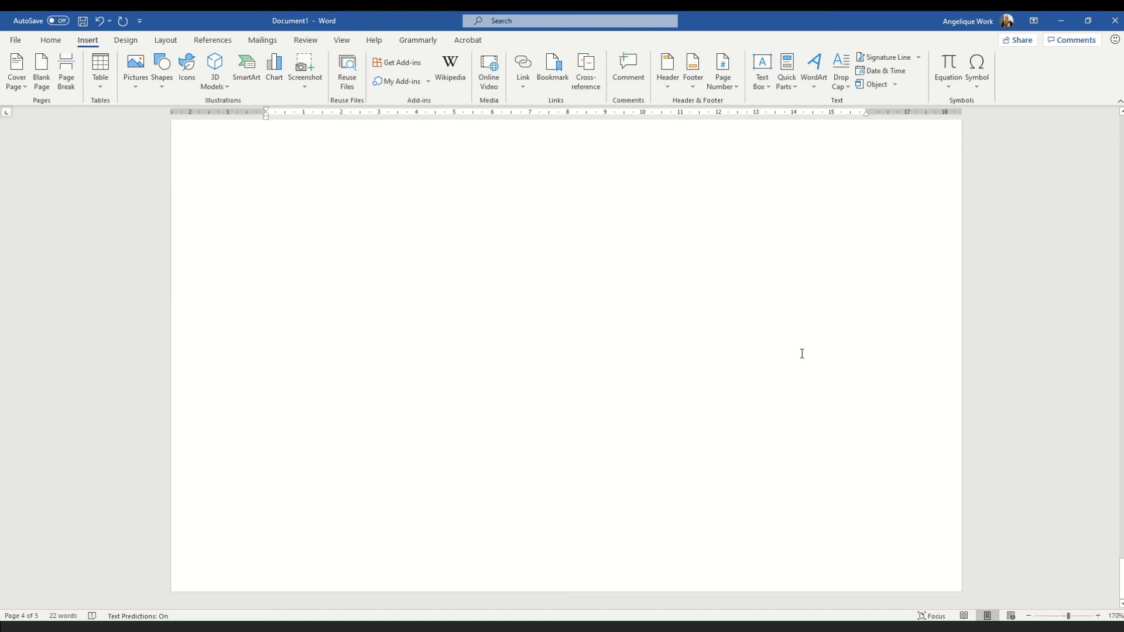
scroll(802, 354, up, 8)
scroll(802, 354, up, 10)
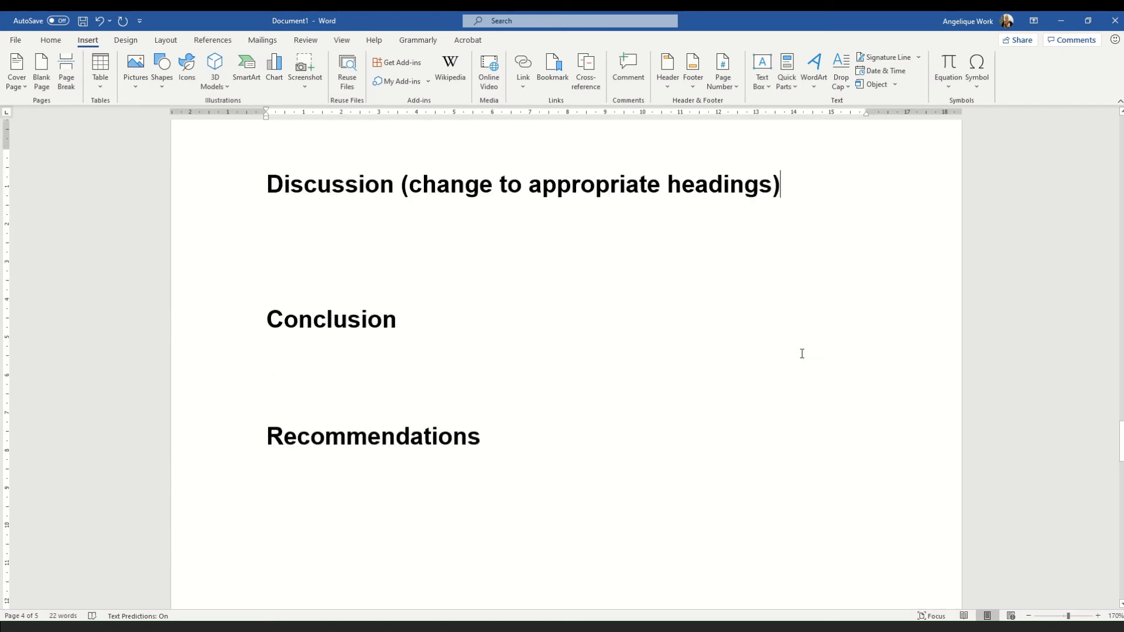
scroll(801, 353, up, 4)
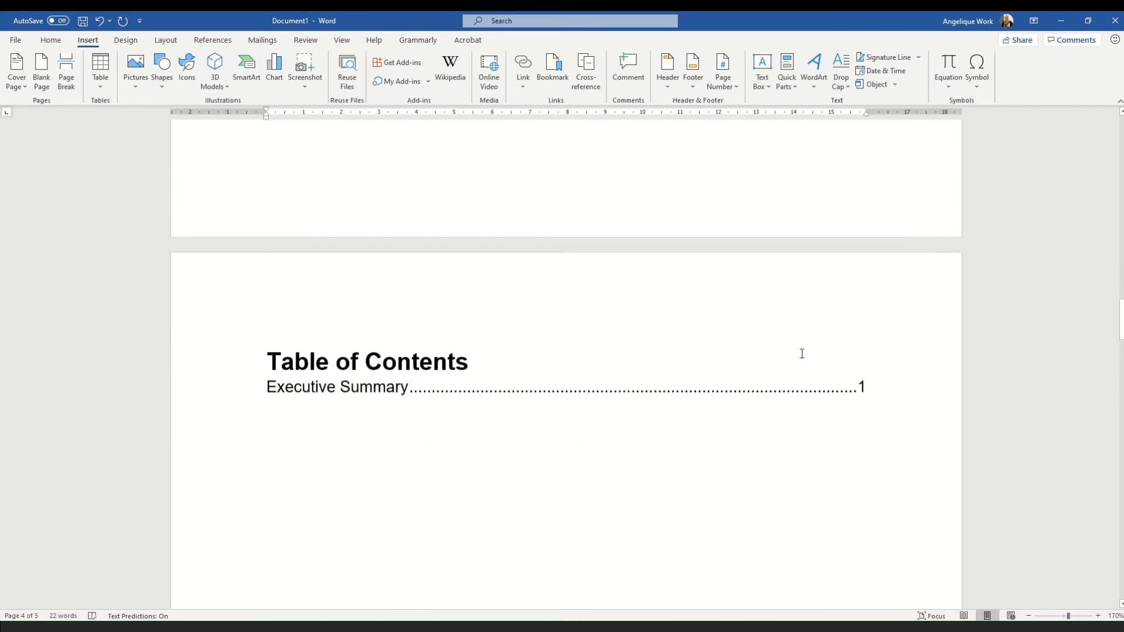
click(362, 393)
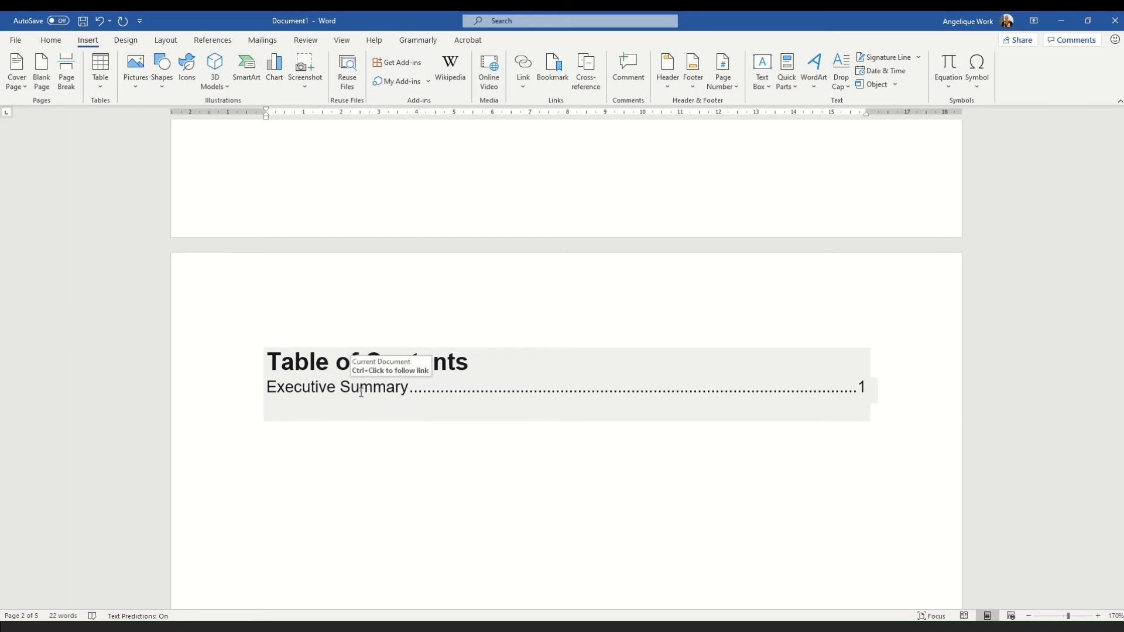
click(360, 390)
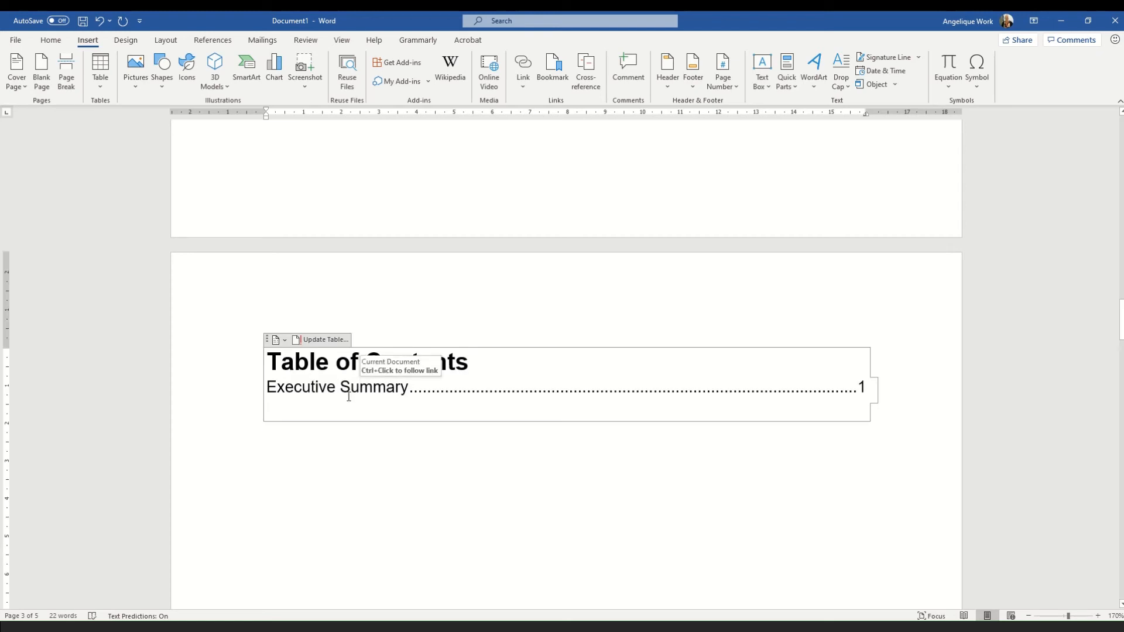
click(319, 341)
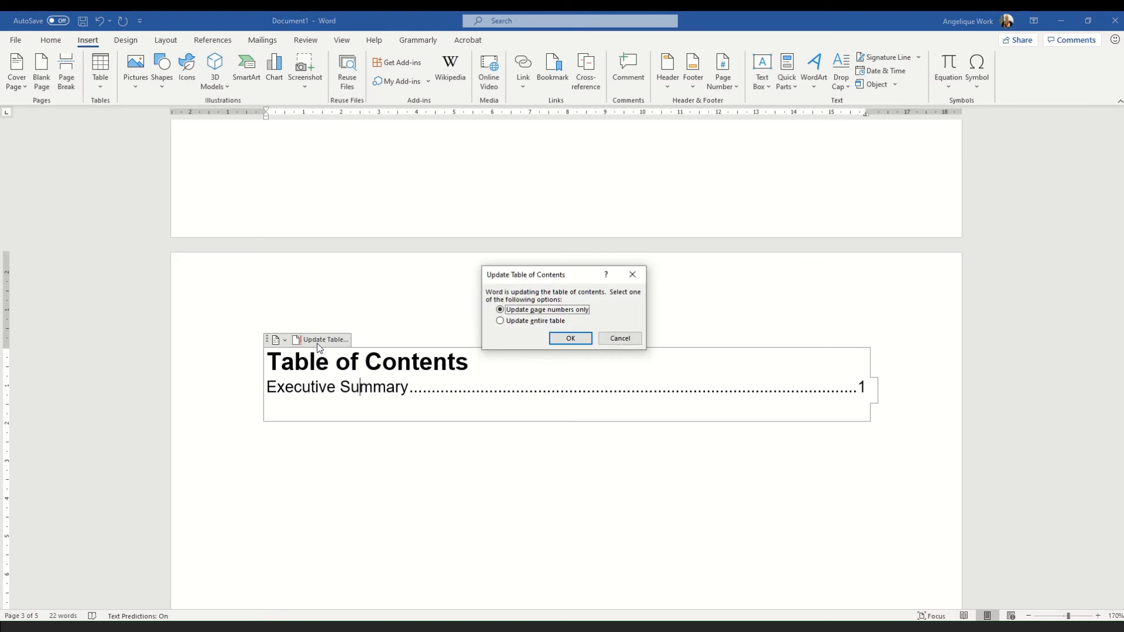
click(525, 324)
click(572, 339)
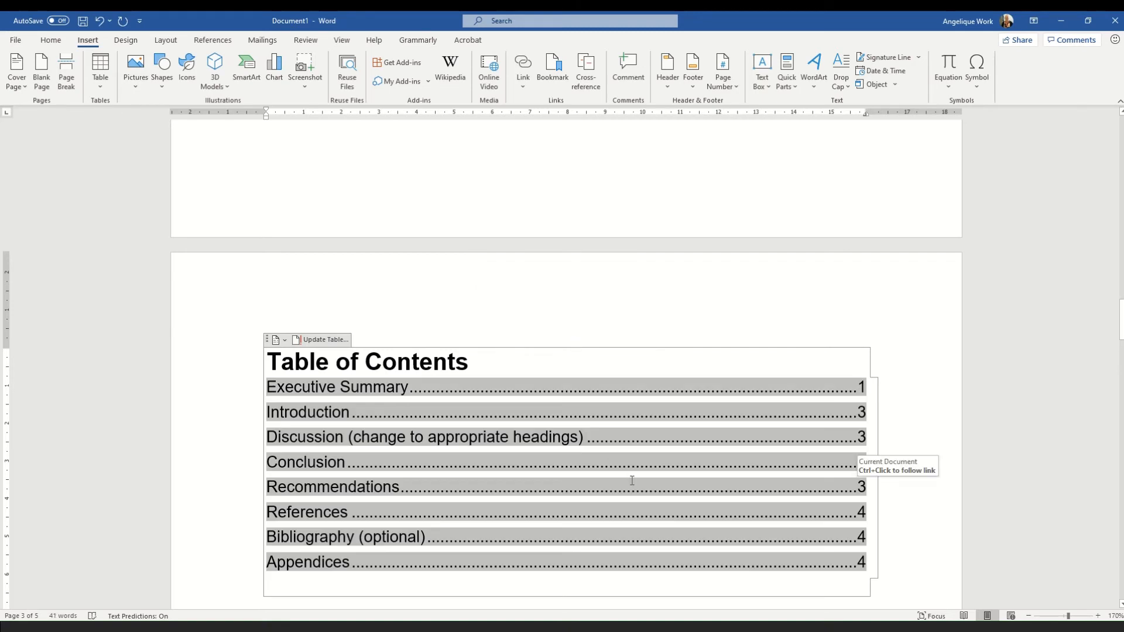
scroll(629, 468, down, 1)
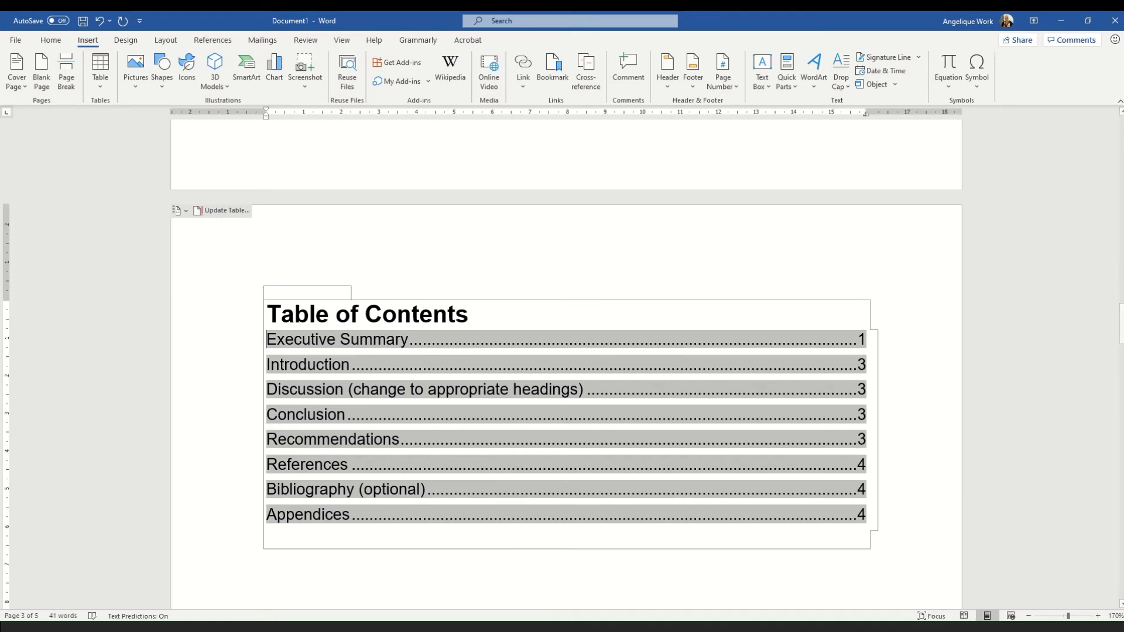
click(442, 600)
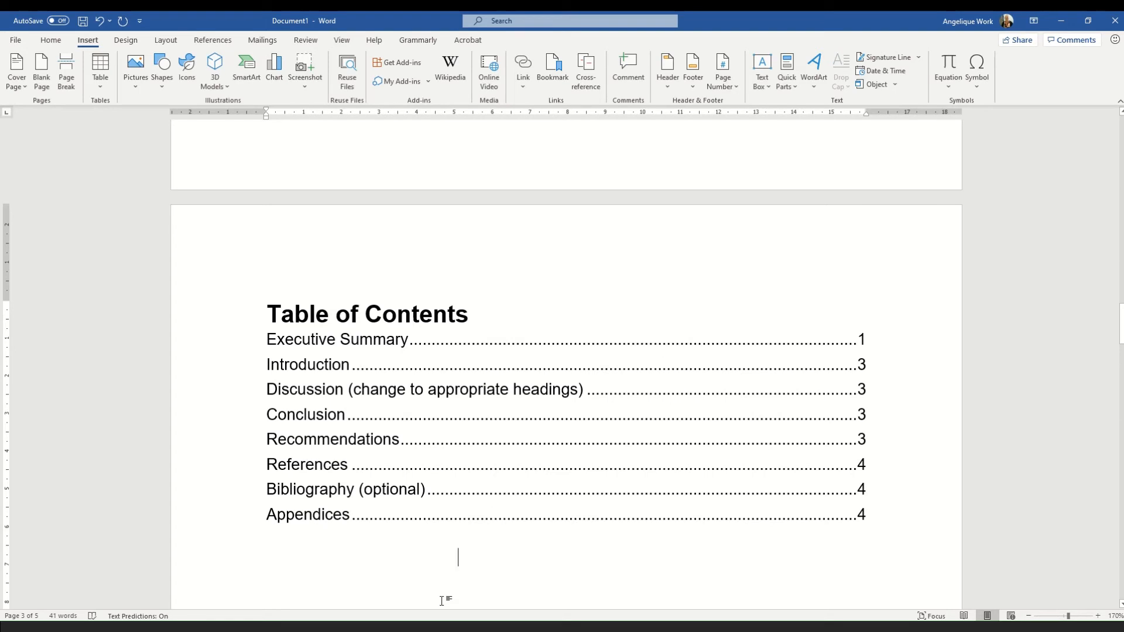
Set the document's theme fonts to Arial and its theme colours to Office.
scroll(442, 600, down, 10)
scroll(442, 599, up, 20)
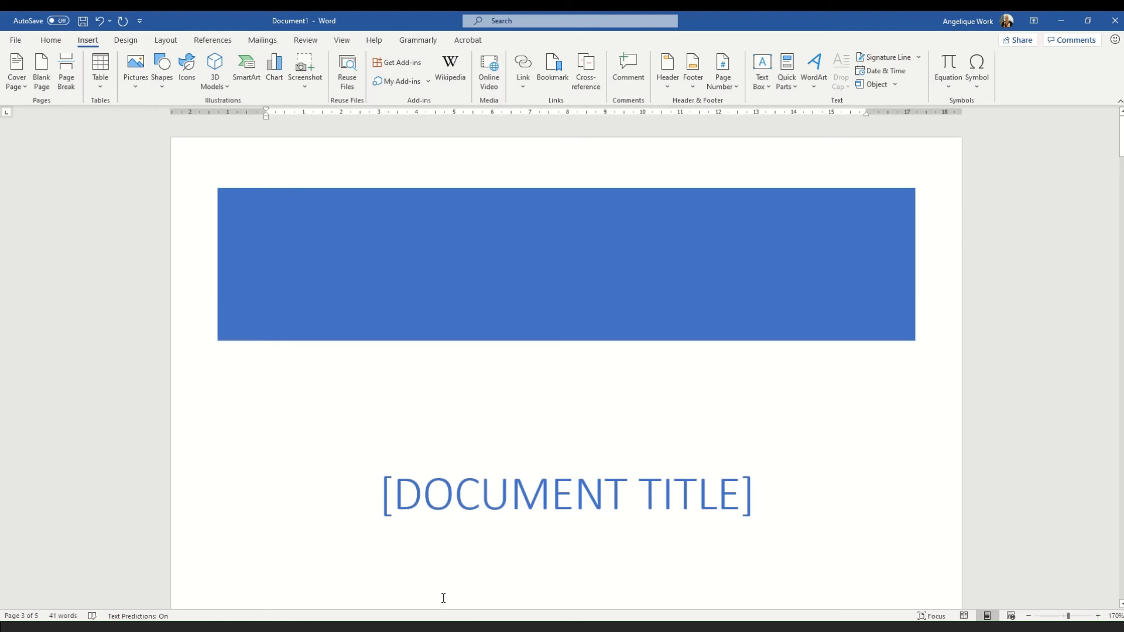
click(387, 498)
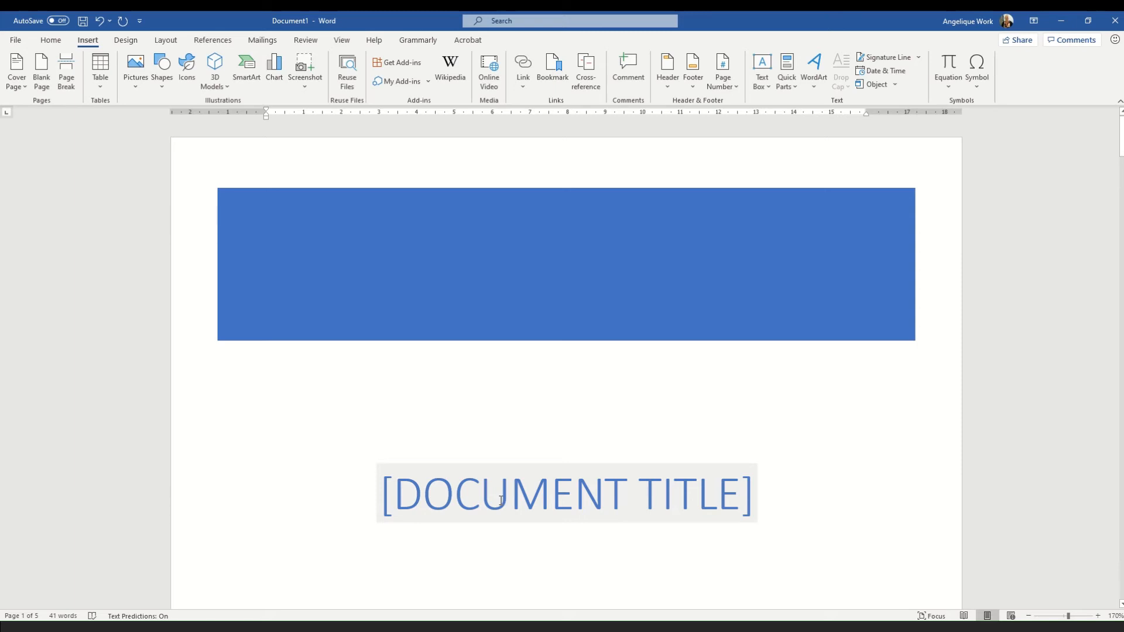
click(126, 40)
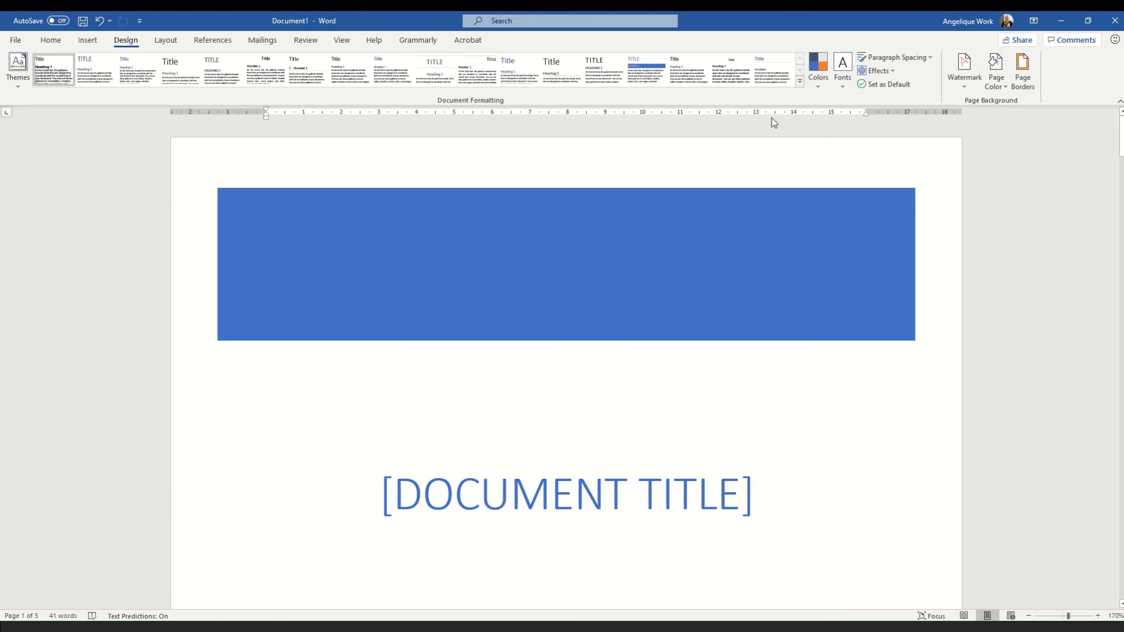
click(841, 86)
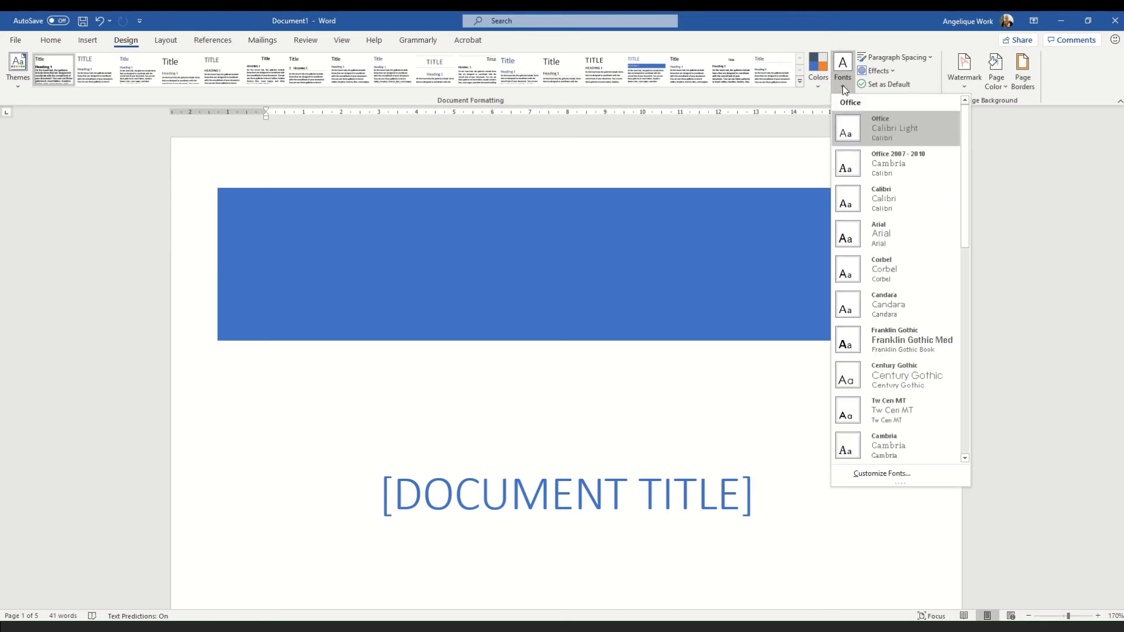
click(901, 233)
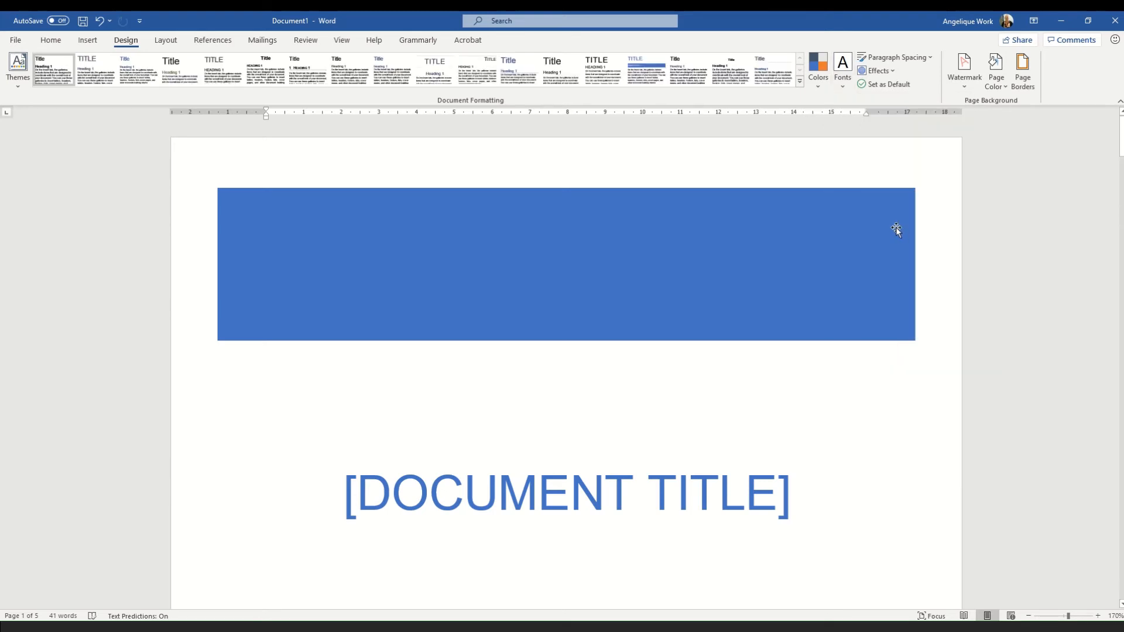
click(818, 65)
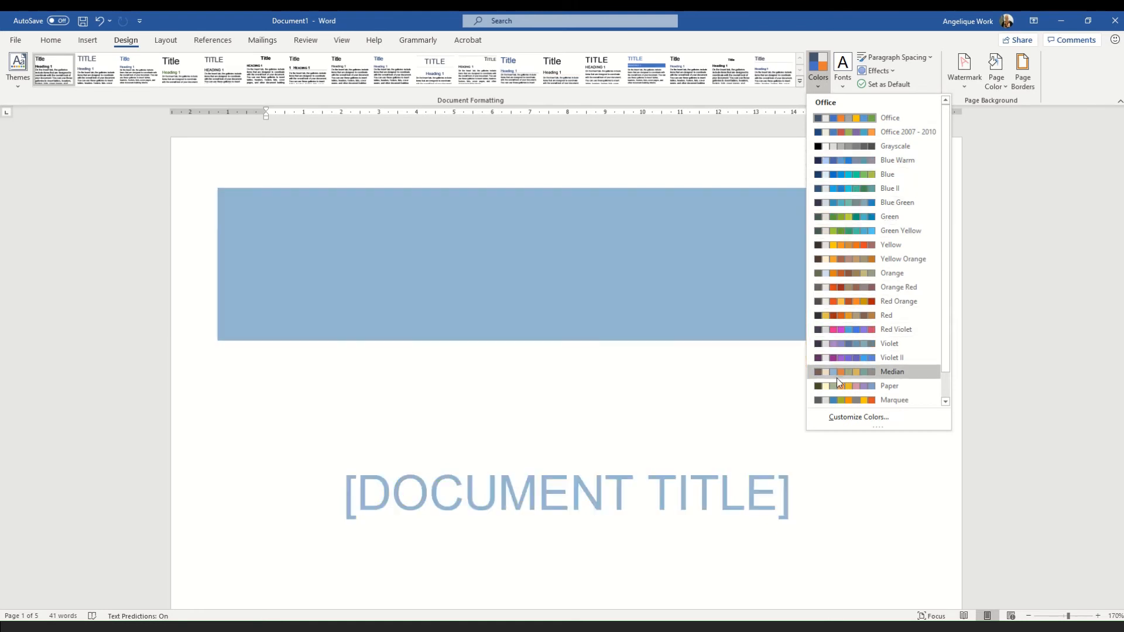
click(878, 123)
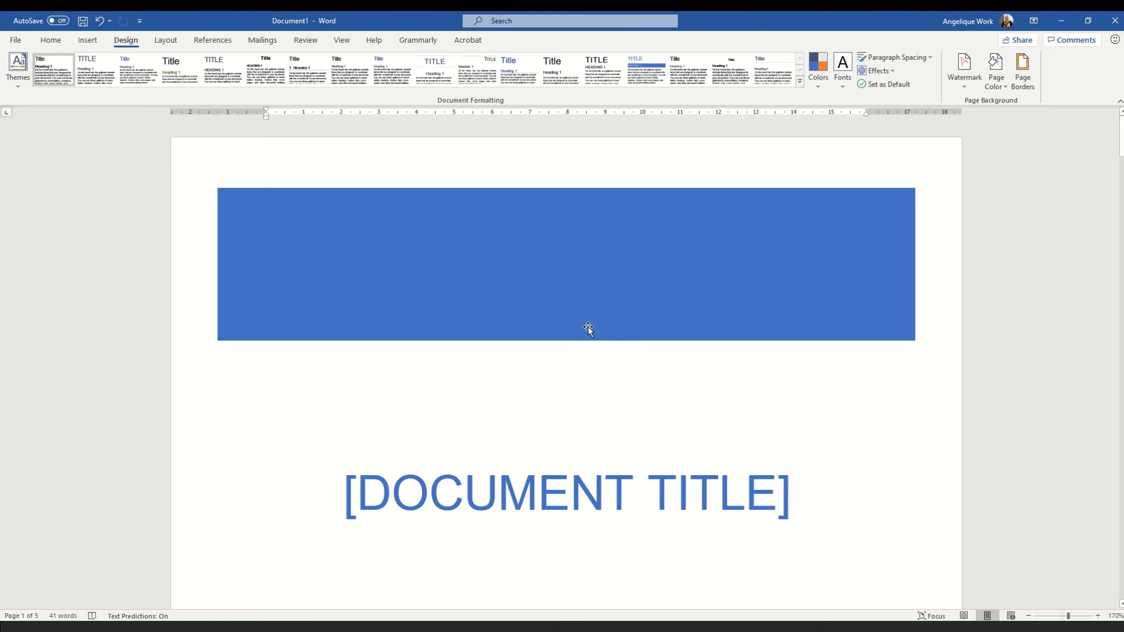
scroll(588, 329, down, 15)
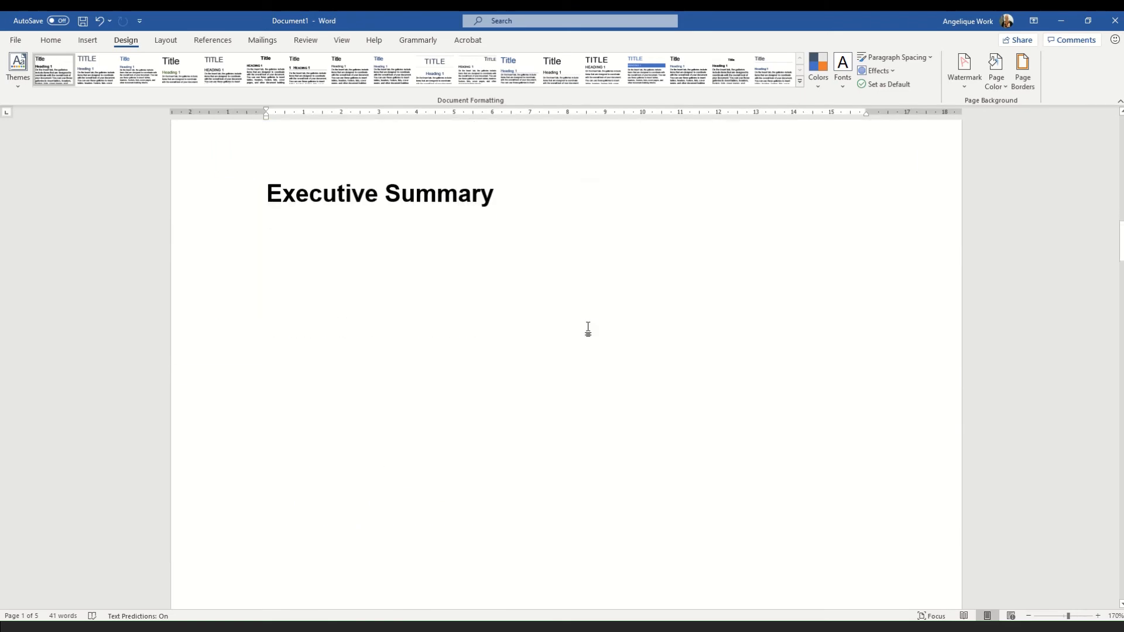
scroll(588, 329, down, 15)
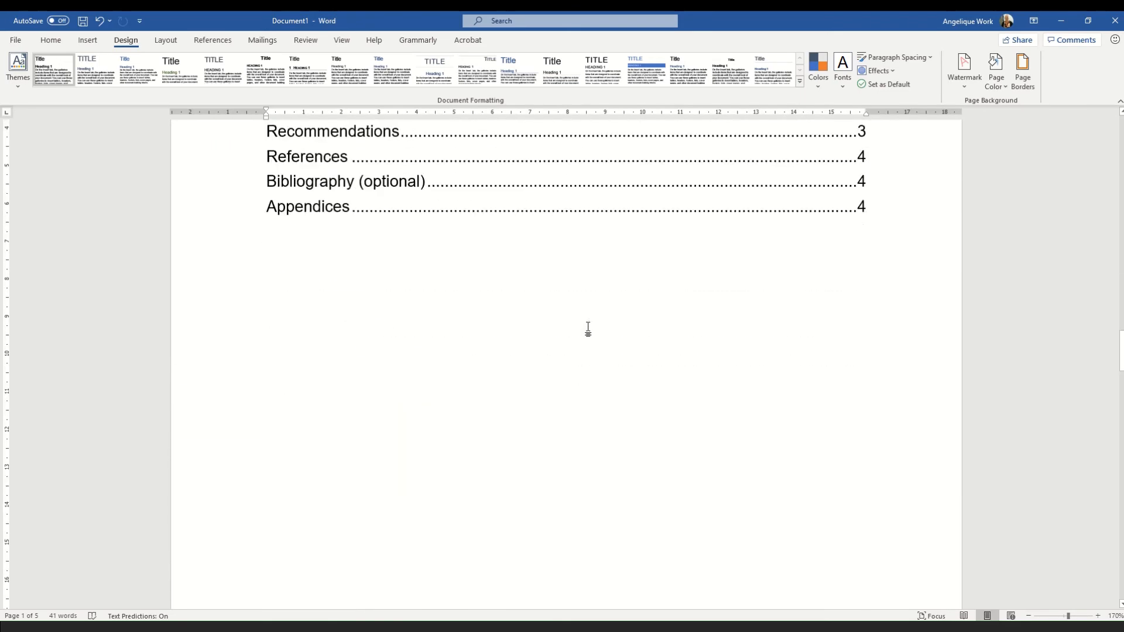
scroll(588, 329, up, 5)
scroll(588, 329, down, 15)
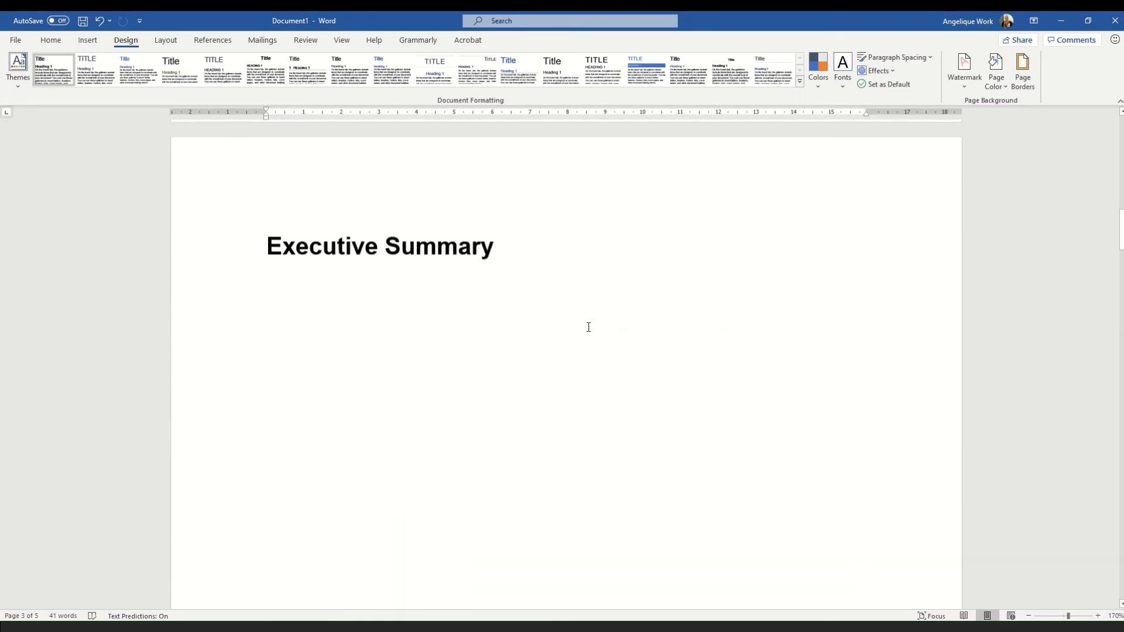
scroll(589, 327, up, 20)
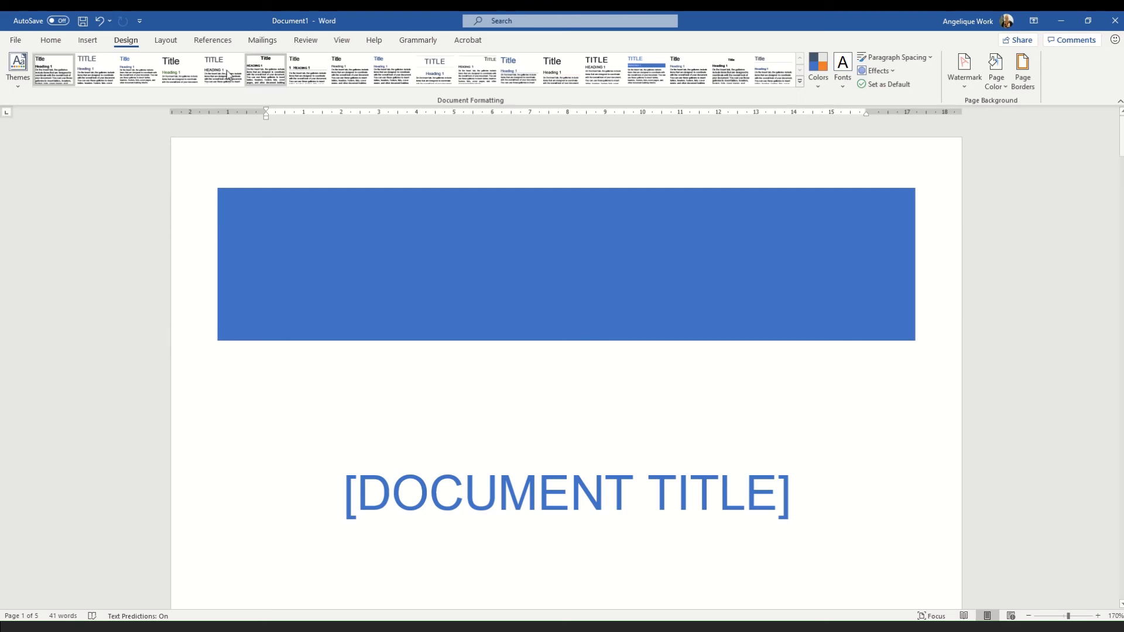
Begin saving the document under a new name in the Documents folder on This PC.
click(15, 40)
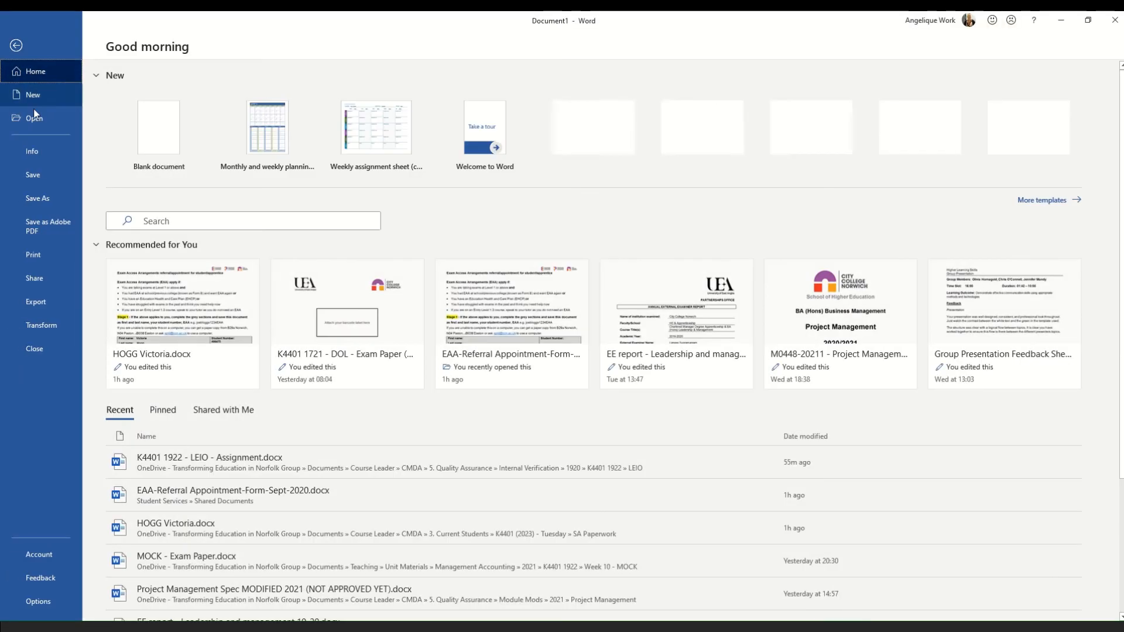
click(30, 199)
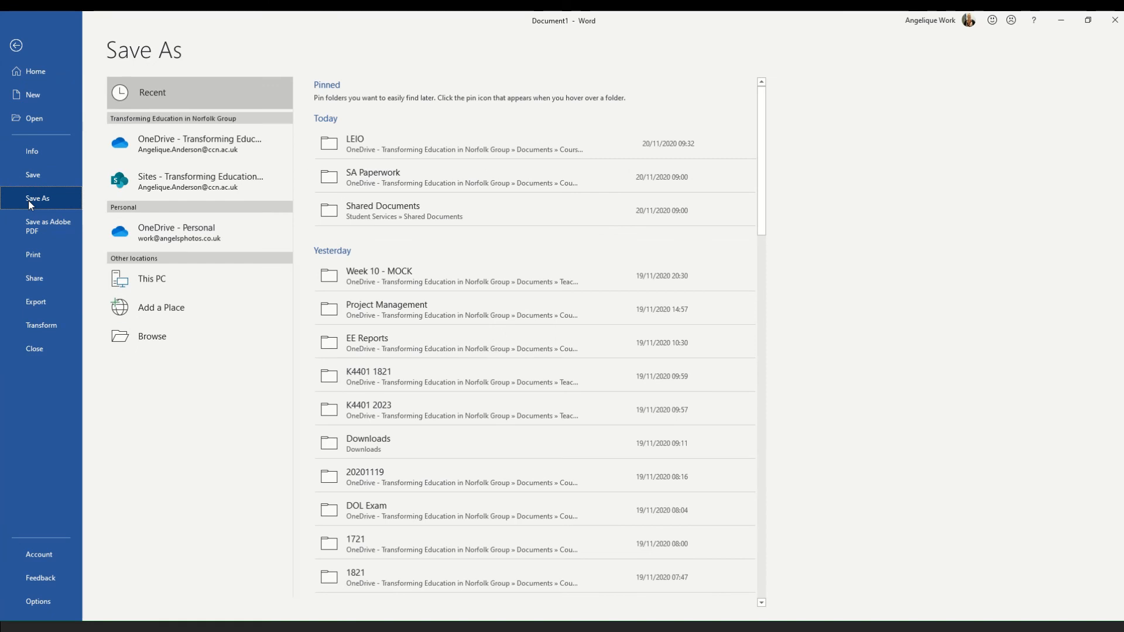
click(139, 285)
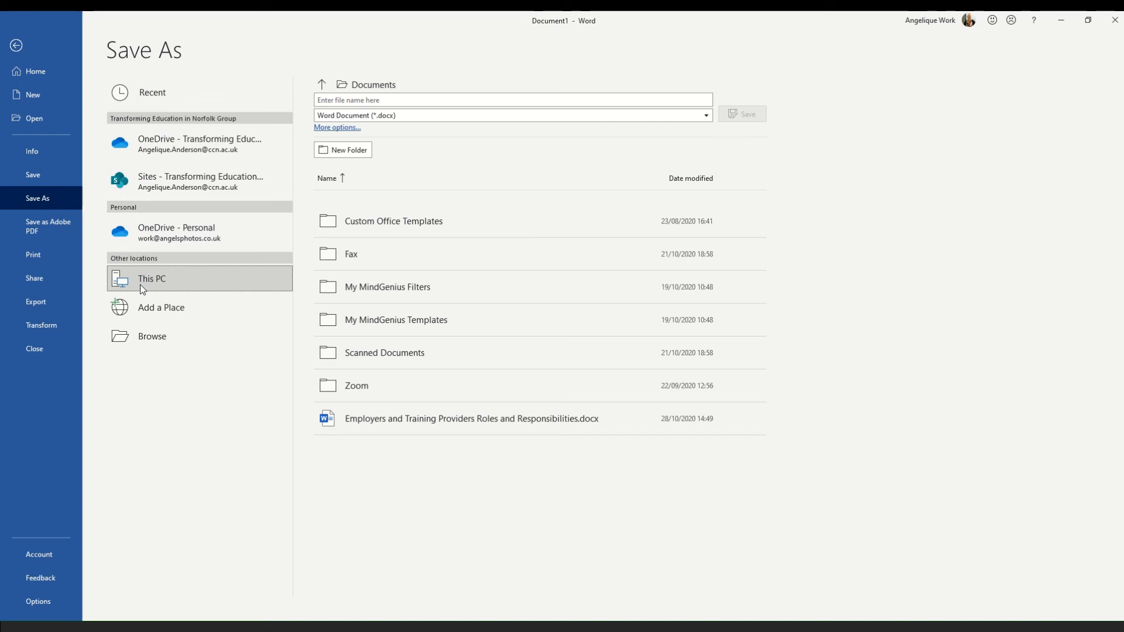
click(321, 83)
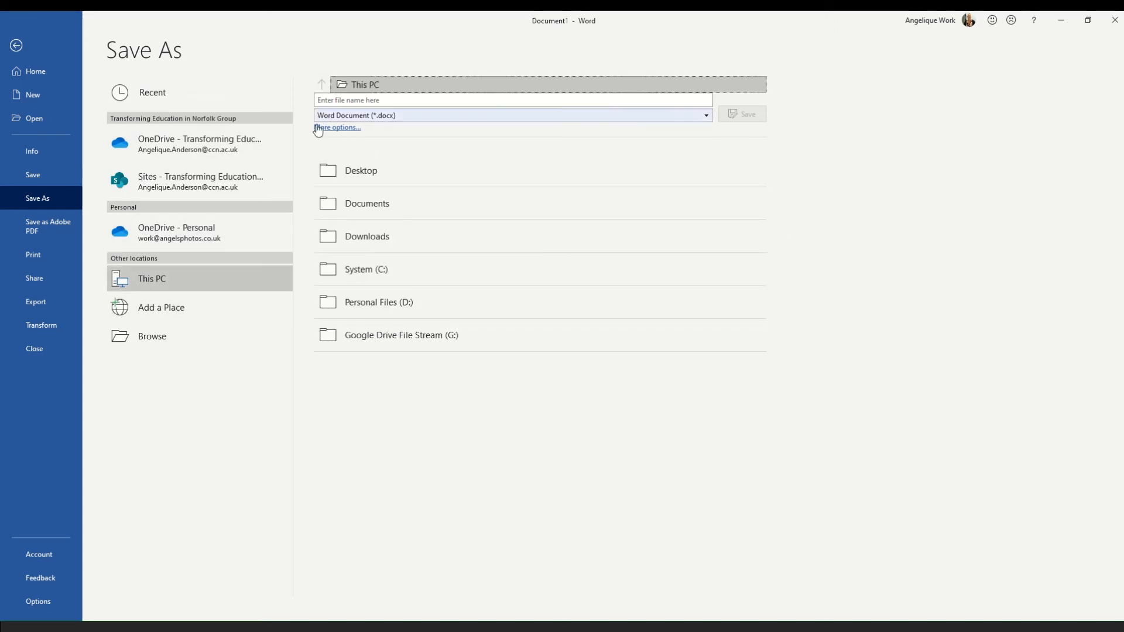
click(363, 212)
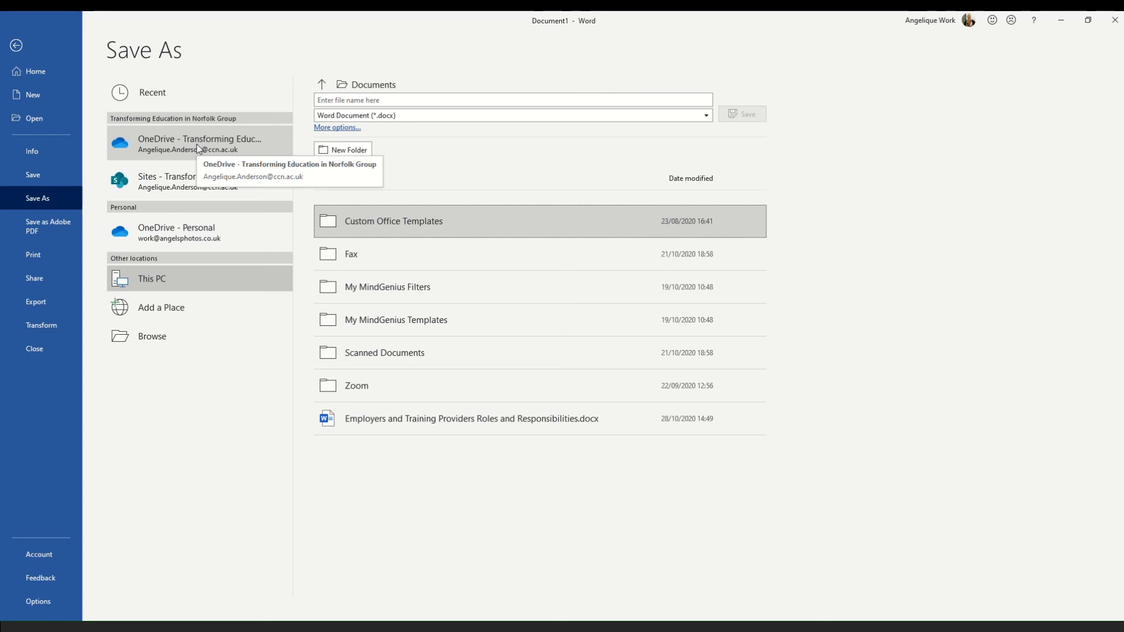
Save the document as a Word Template (*.dotx) named Report Template in the Documents folder.
click(333, 99)
text(Report Templ)
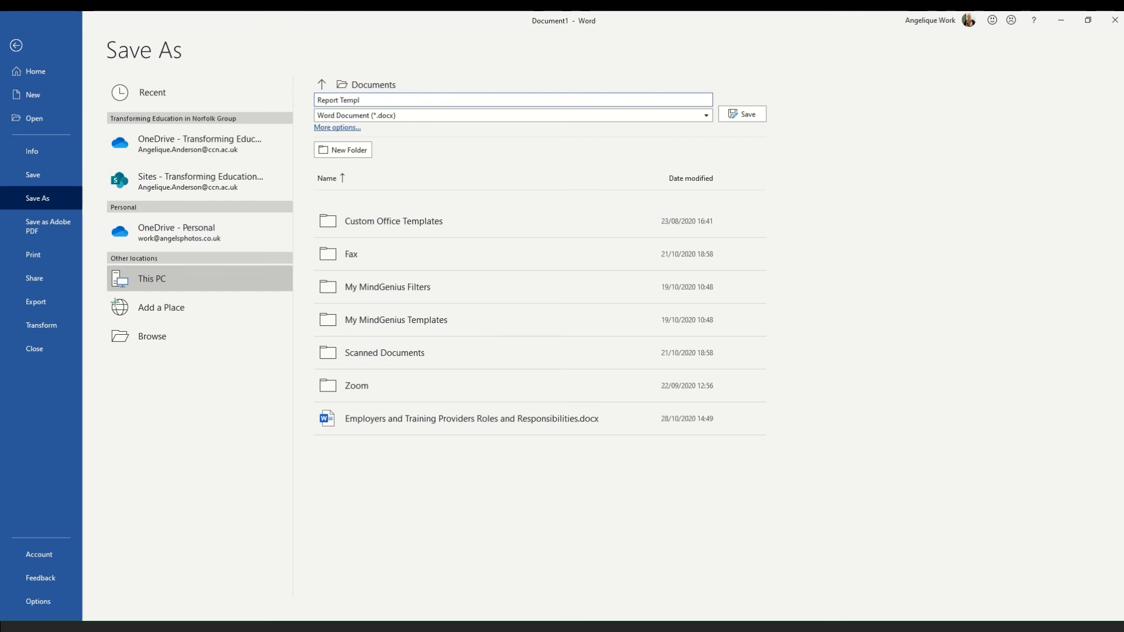
text(ate)
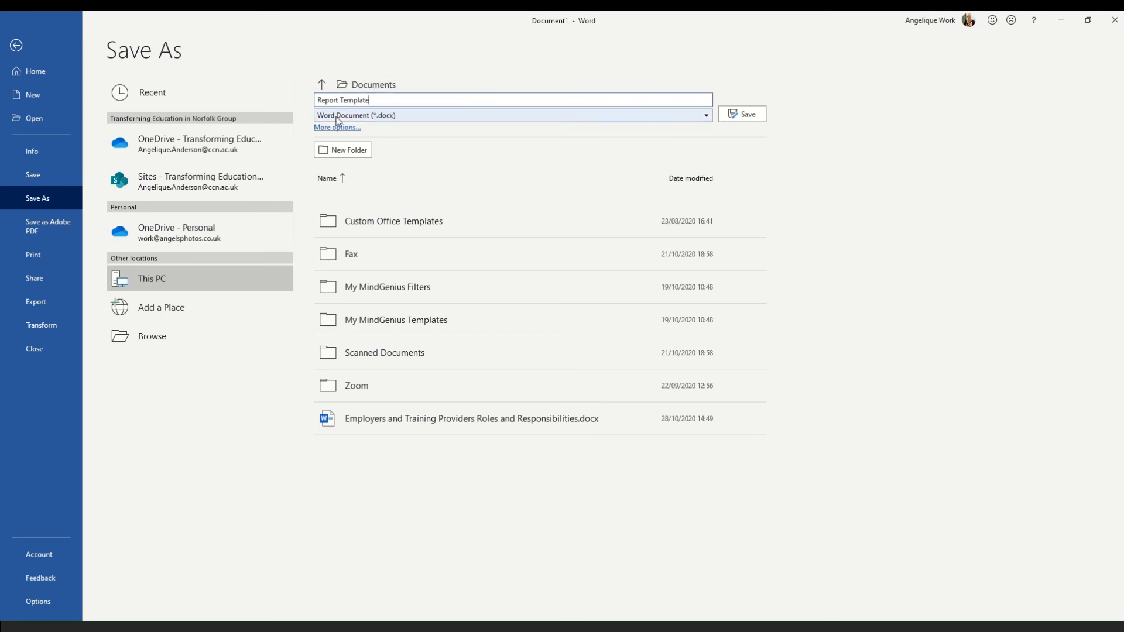
click(407, 116)
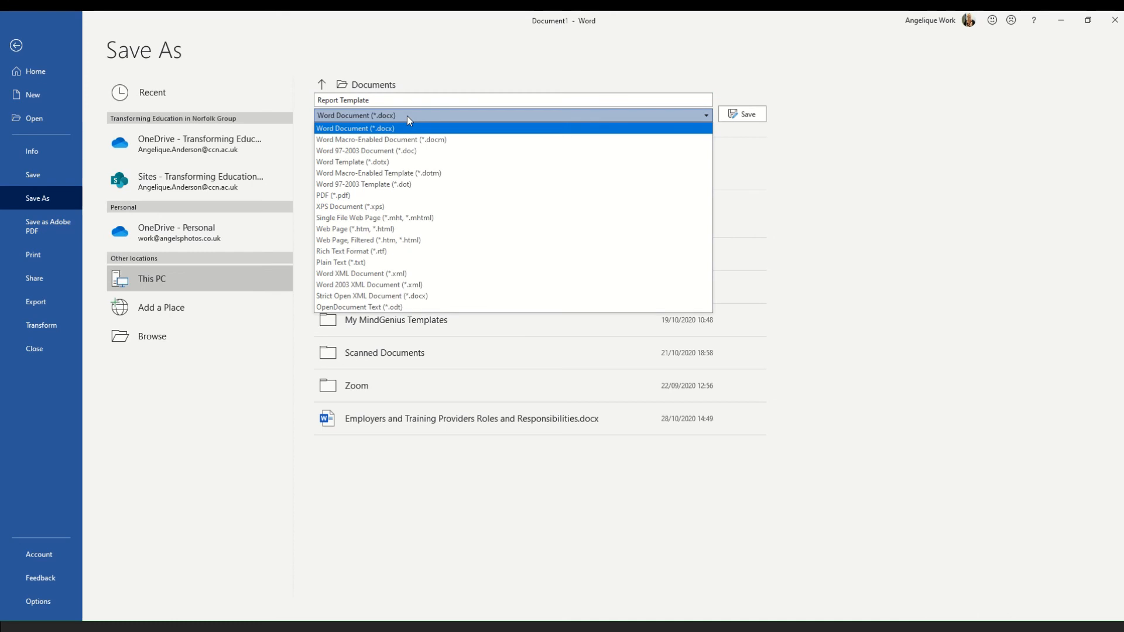
click(342, 164)
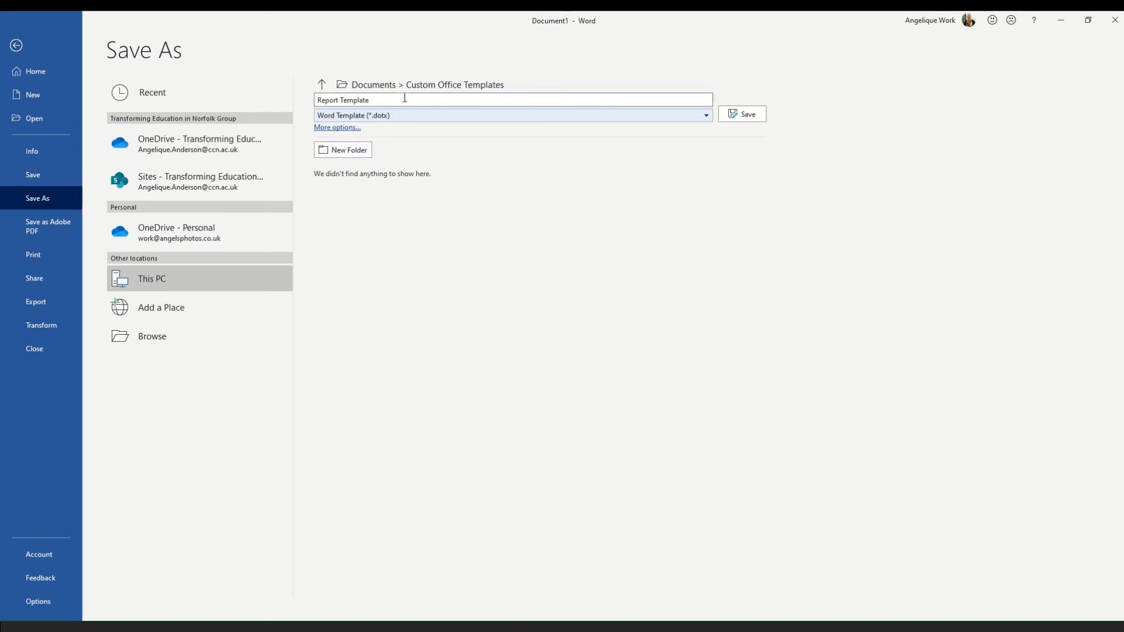
click(322, 84)
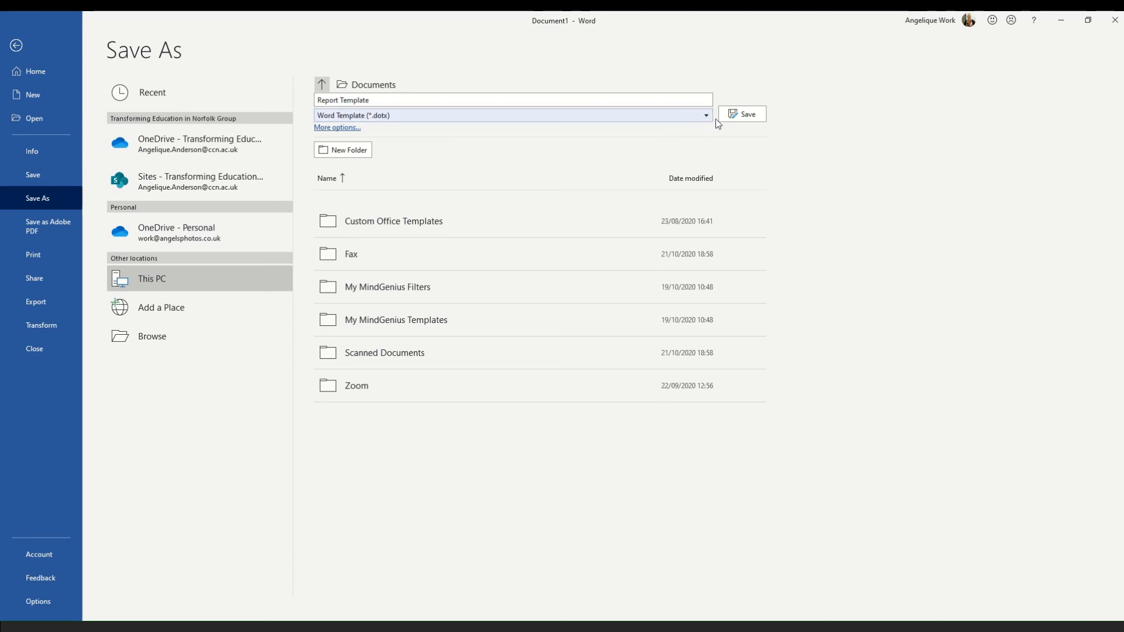
click(743, 114)
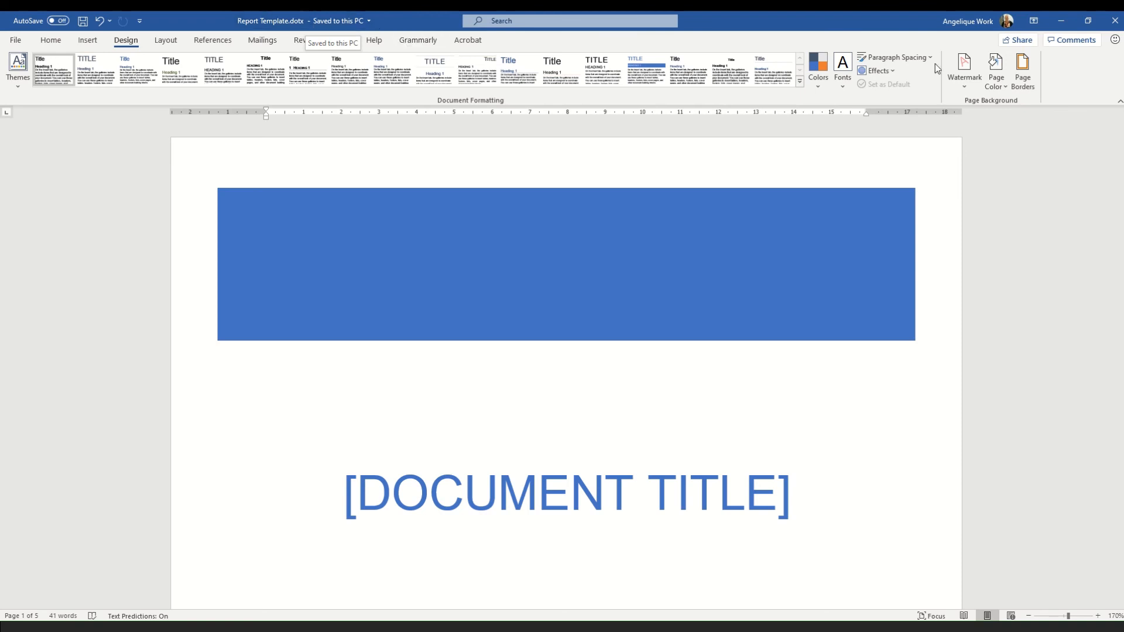
Close the template, switch to File Explorer and start a new document from Report Template.dotx in the Documents folder.
click(1112, 22)
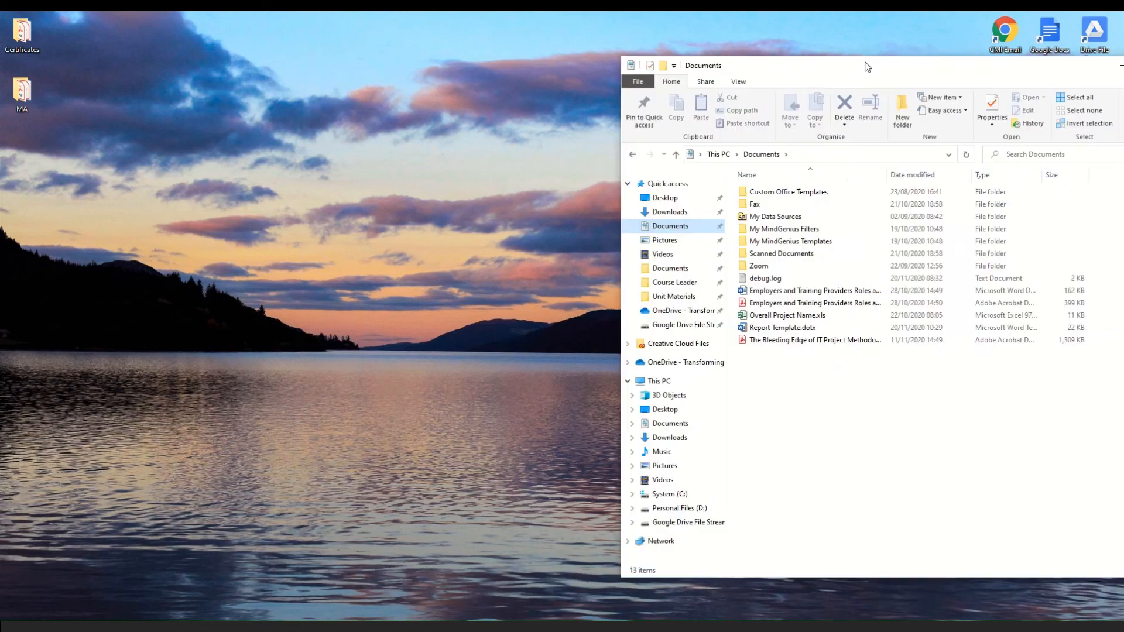
drag(865, 68, 570, 76)
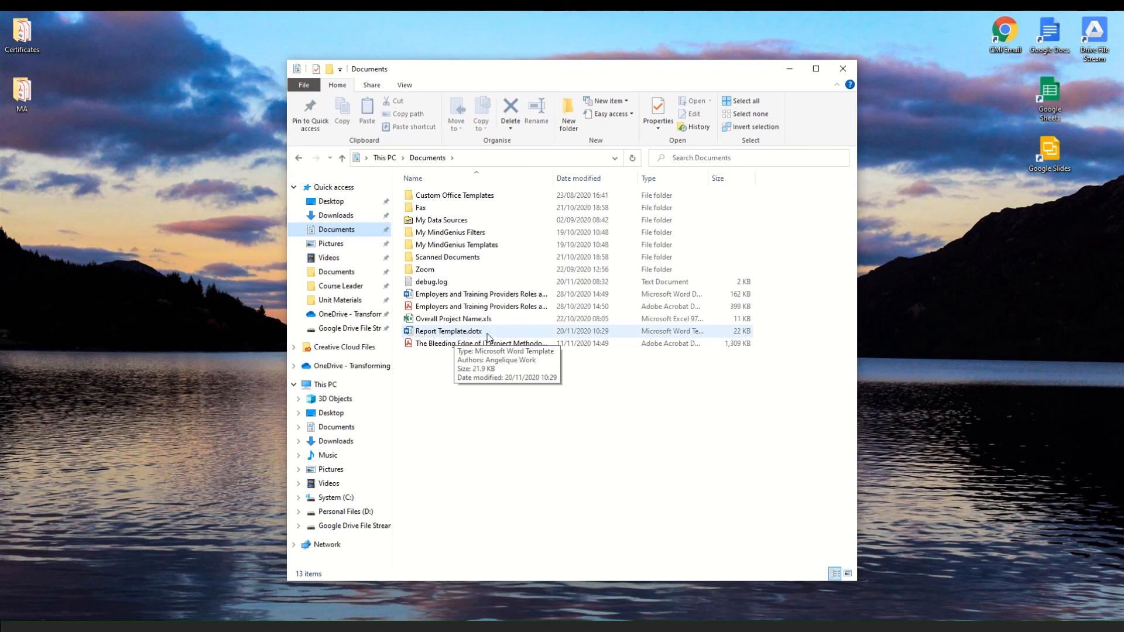
double_click(433, 334)
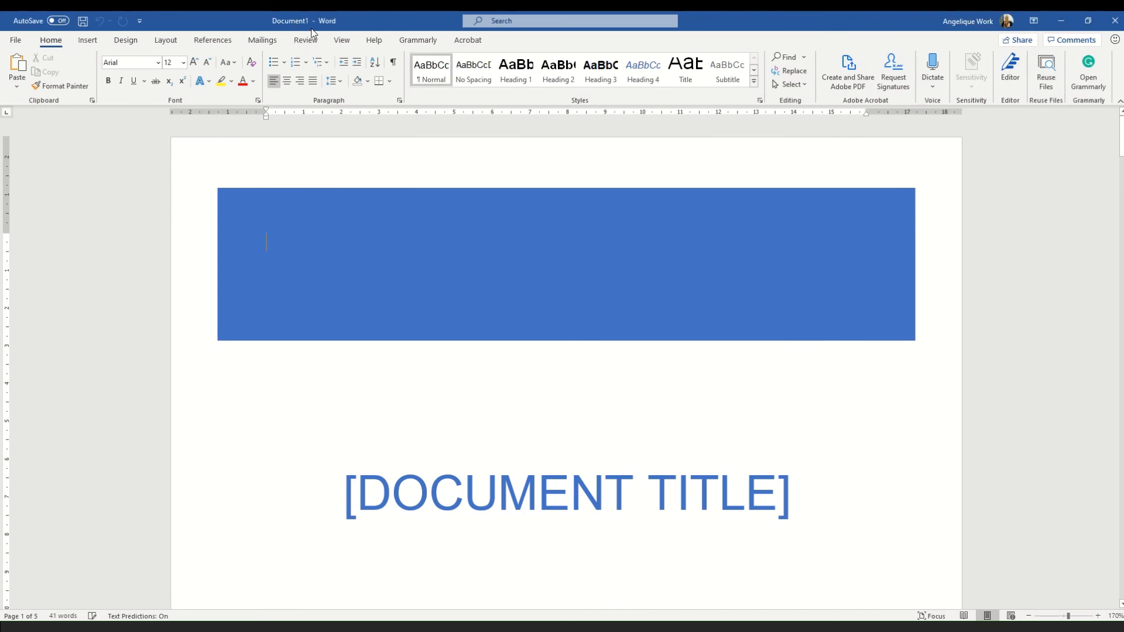
Examine all pages of the new document, from the cover page and table of contents through the section headings and back.
scroll(554, 359, down, 10)
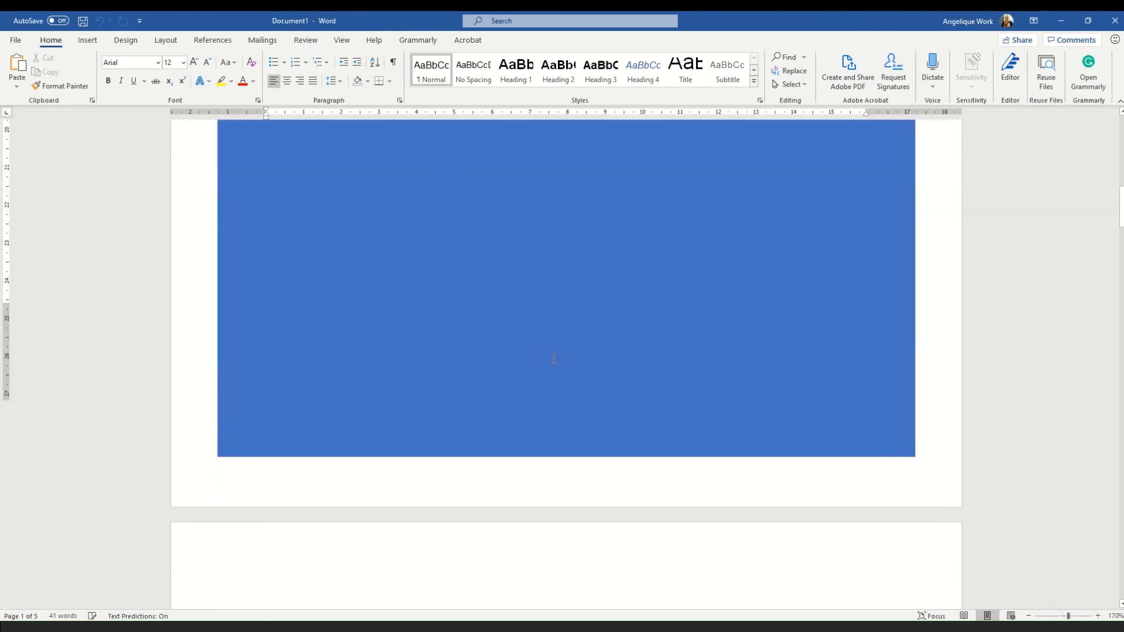
scroll(553, 359, down, 15)
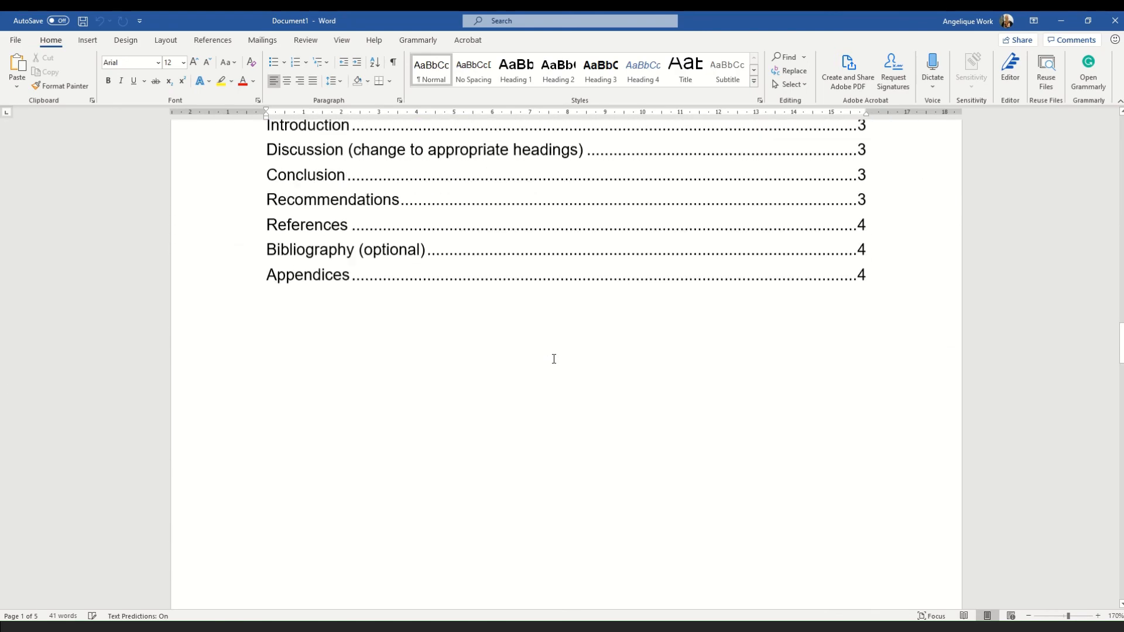
scroll(553, 359, down, 15)
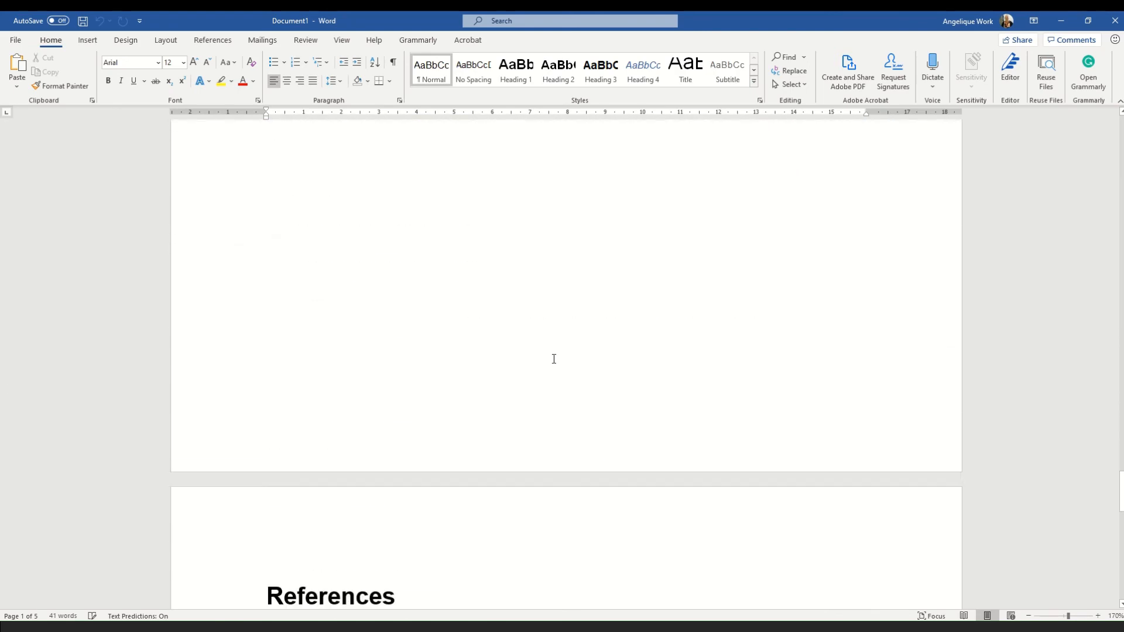
scroll(553, 359, down, 12)
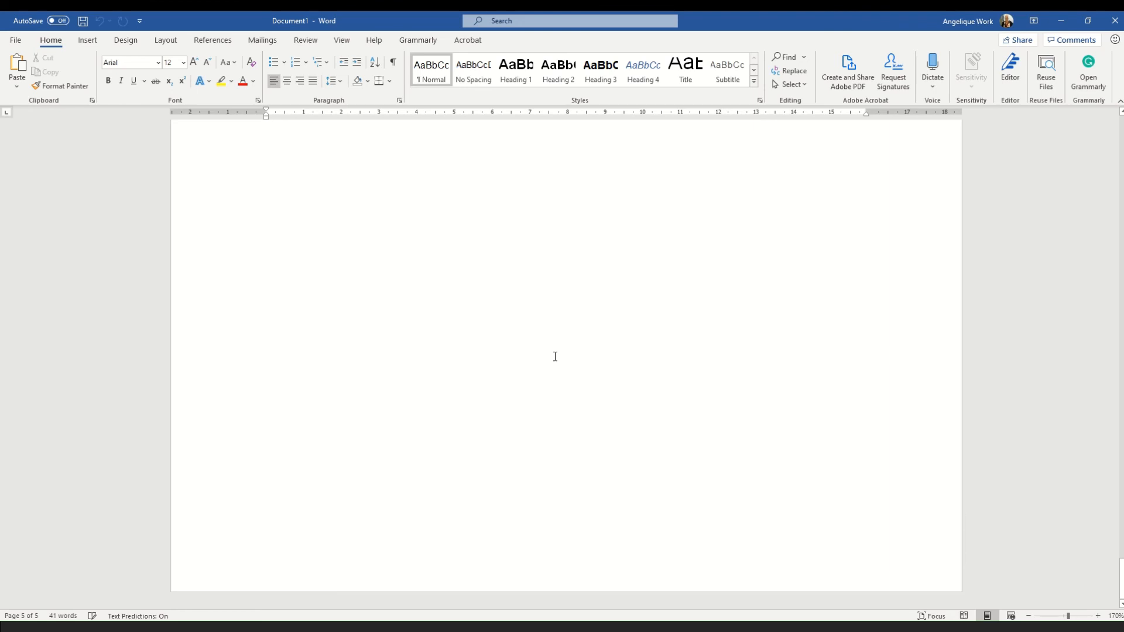
scroll(555, 356, up, 15)
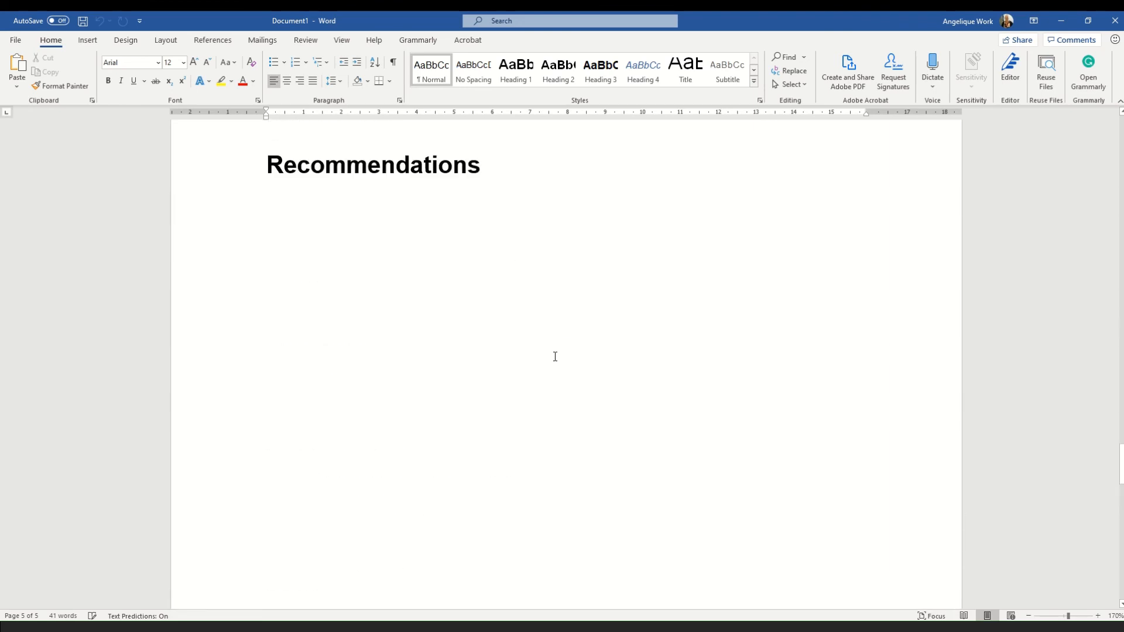
scroll(555, 357, up, 15)
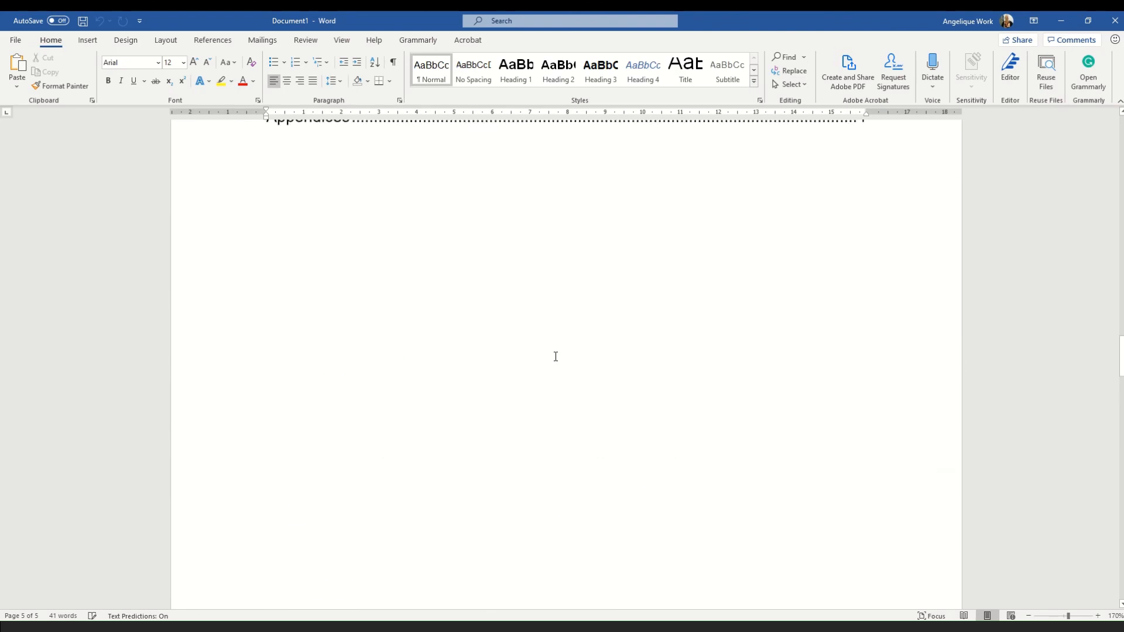
scroll(555, 356, up, 8)
scroll(555, 356, up, 15)
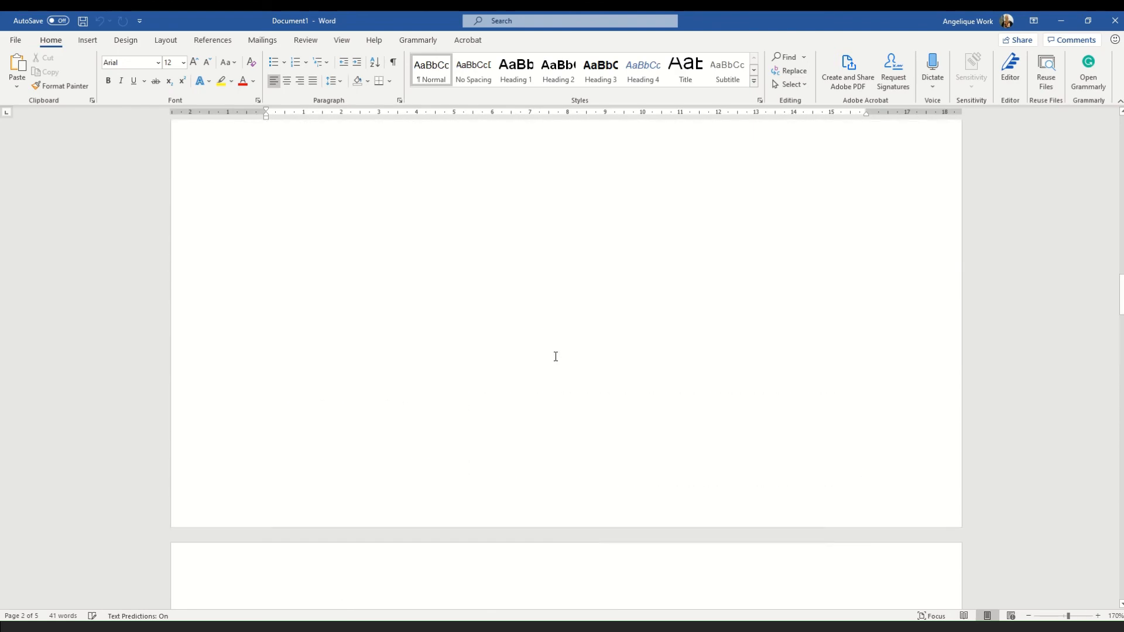
scroll(552, 361, up, 15)
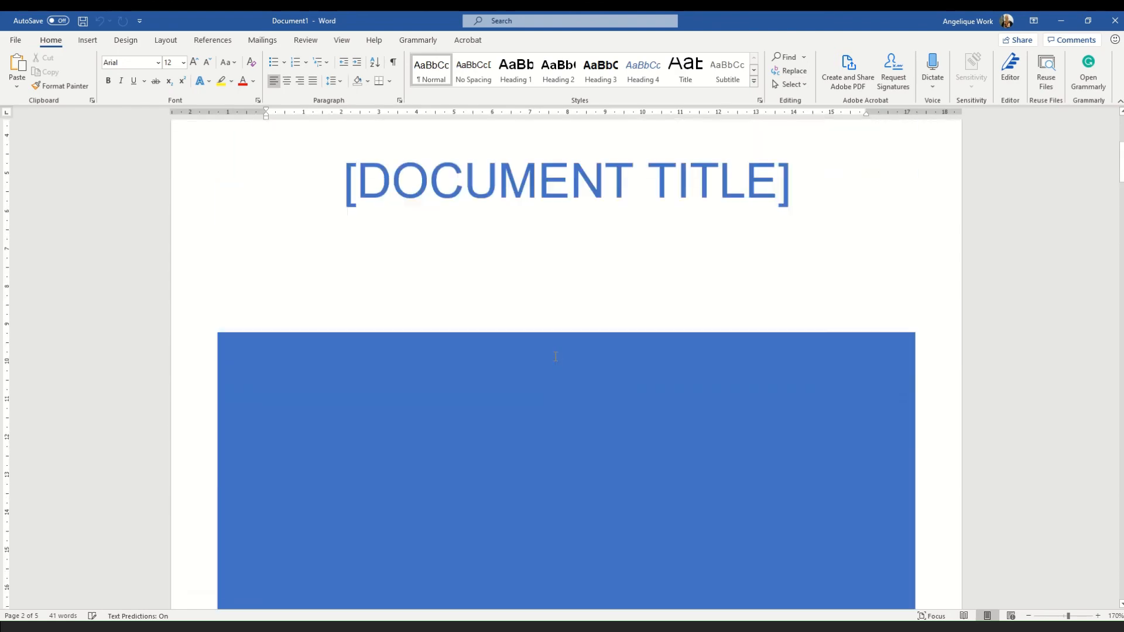